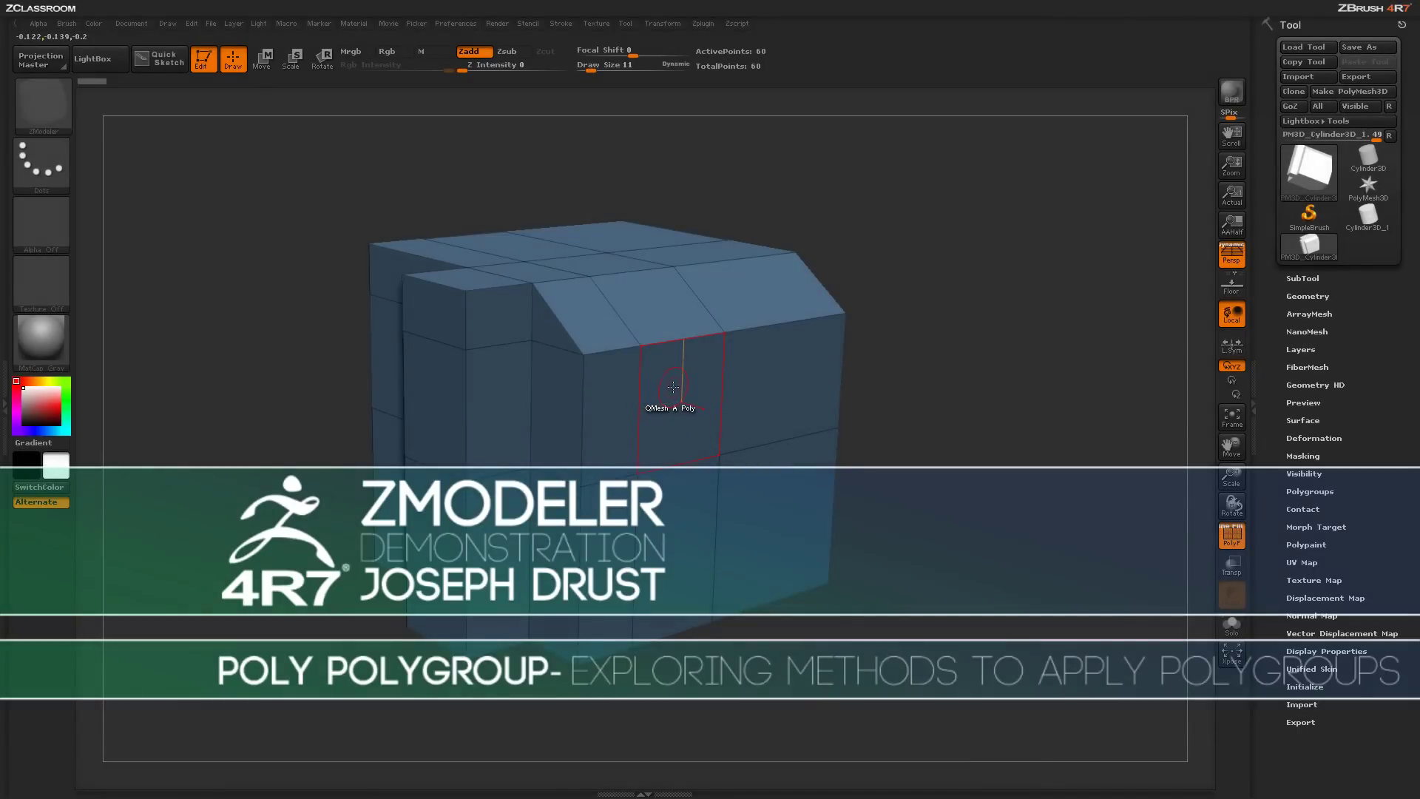
Step: Bring up the ZModeler polygon actions list over the mesh while QMesh is still active
key("space")
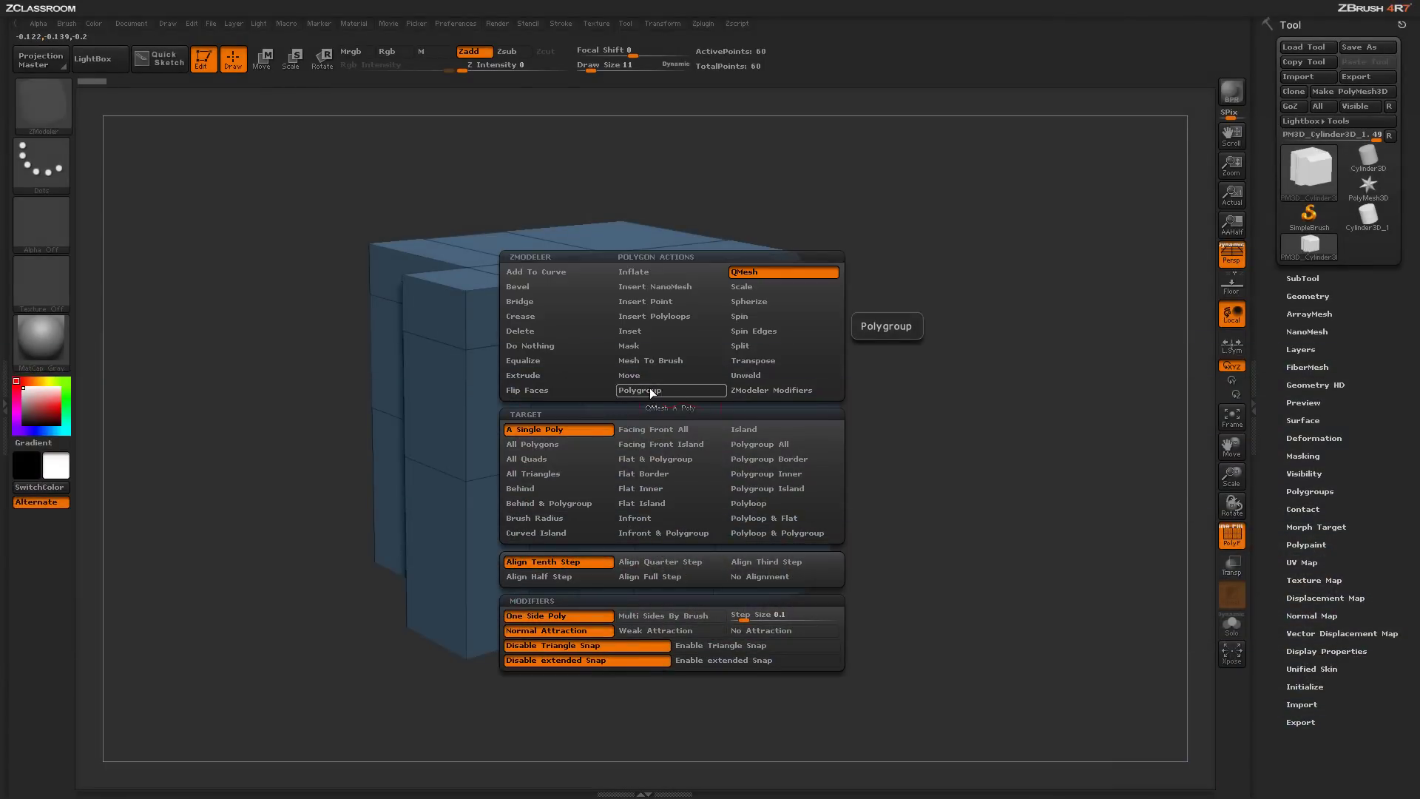
Step: Choose Polygroup as the polygon action, keeping A Single Poly as the target
left_click(652, 390)
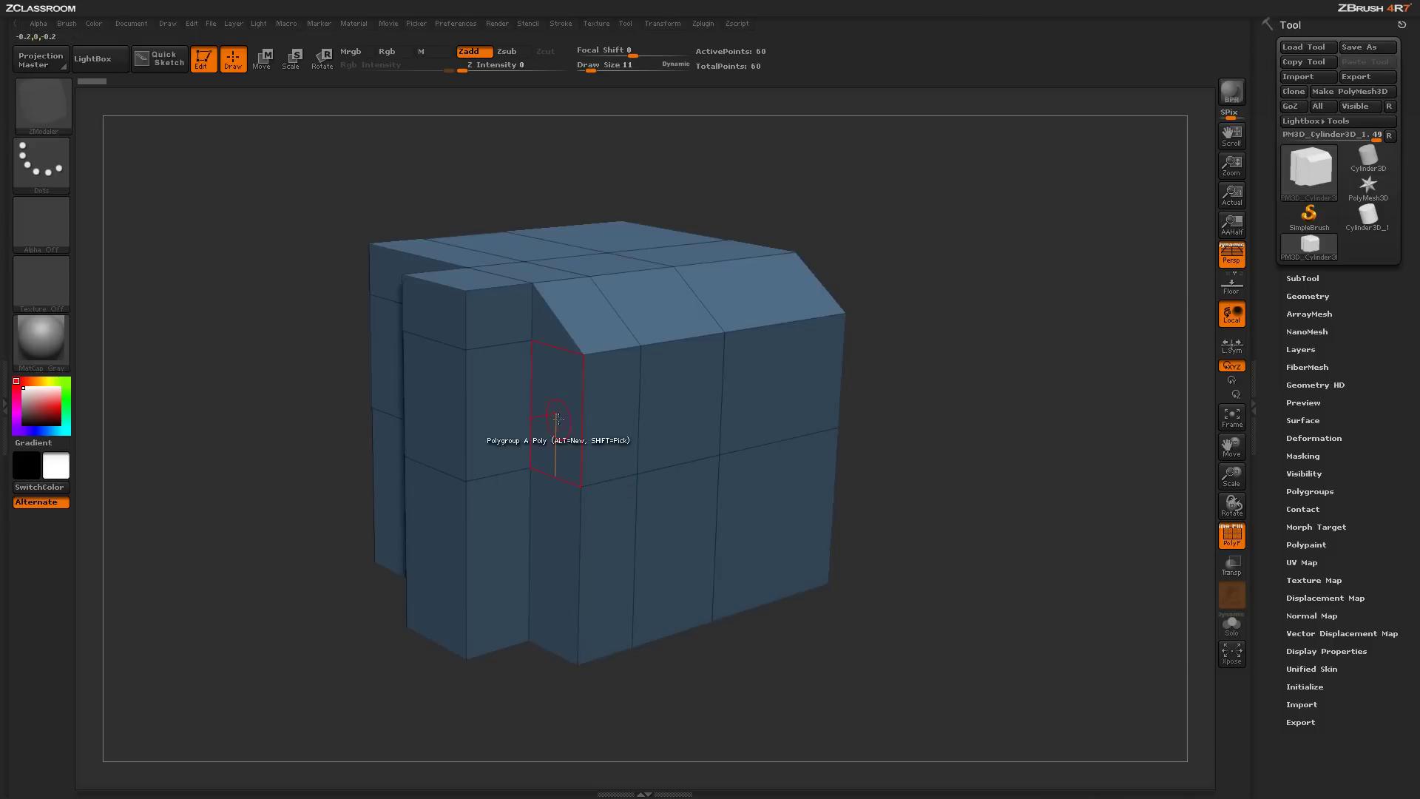
Step: Colour two front polygons, two top polygons and the slanted top polygon green
left_click(702, 384)
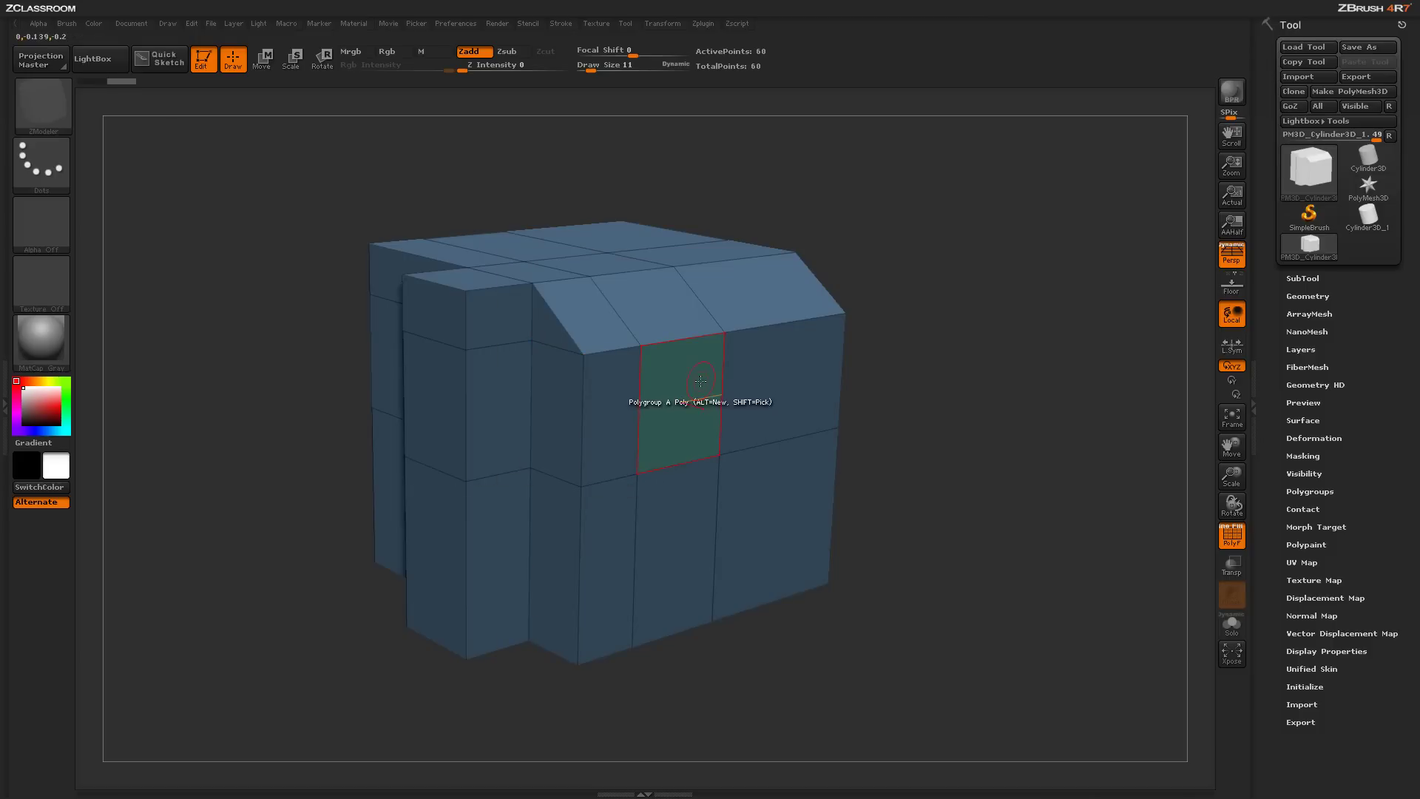
left_click(774, 391)
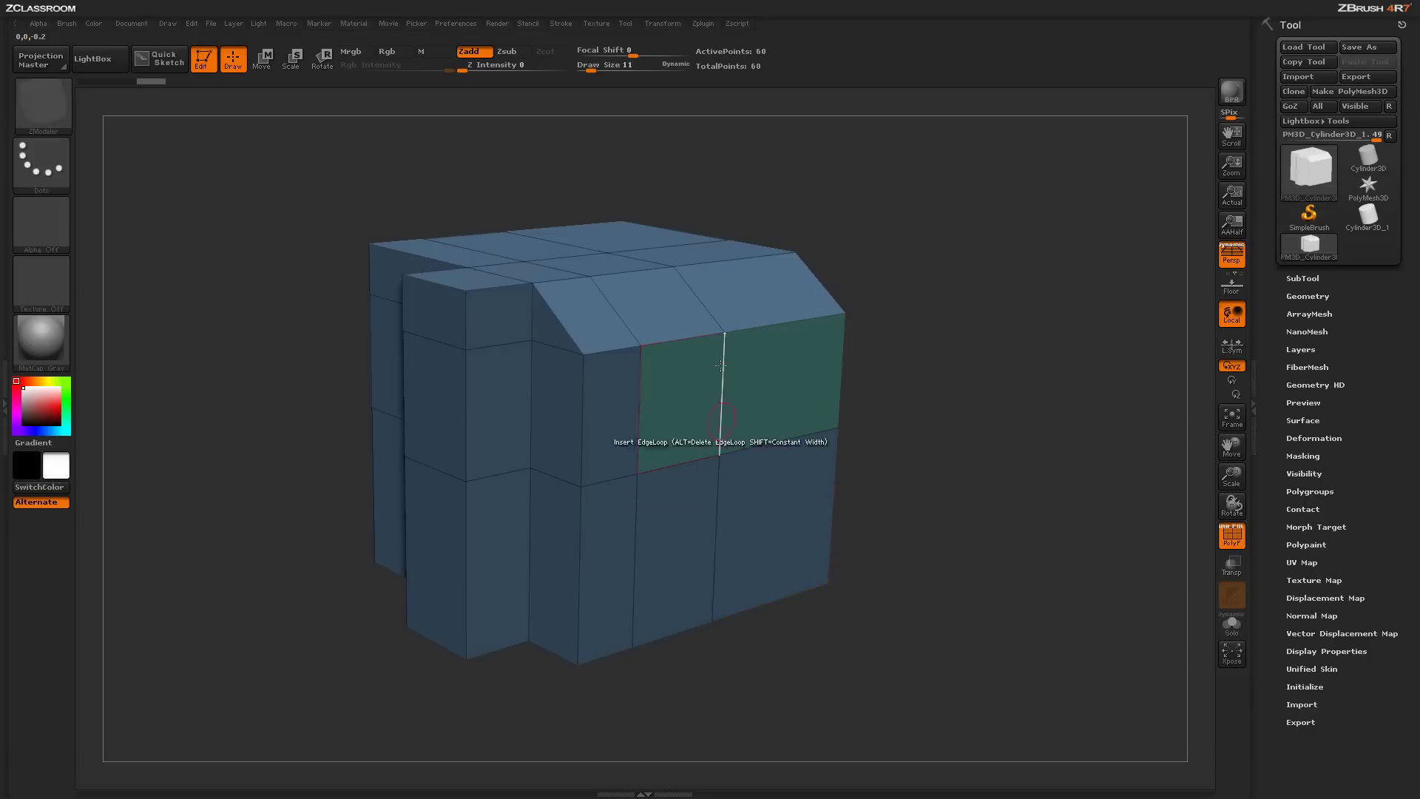
left_click(732, 307)
left_click(669, 307)
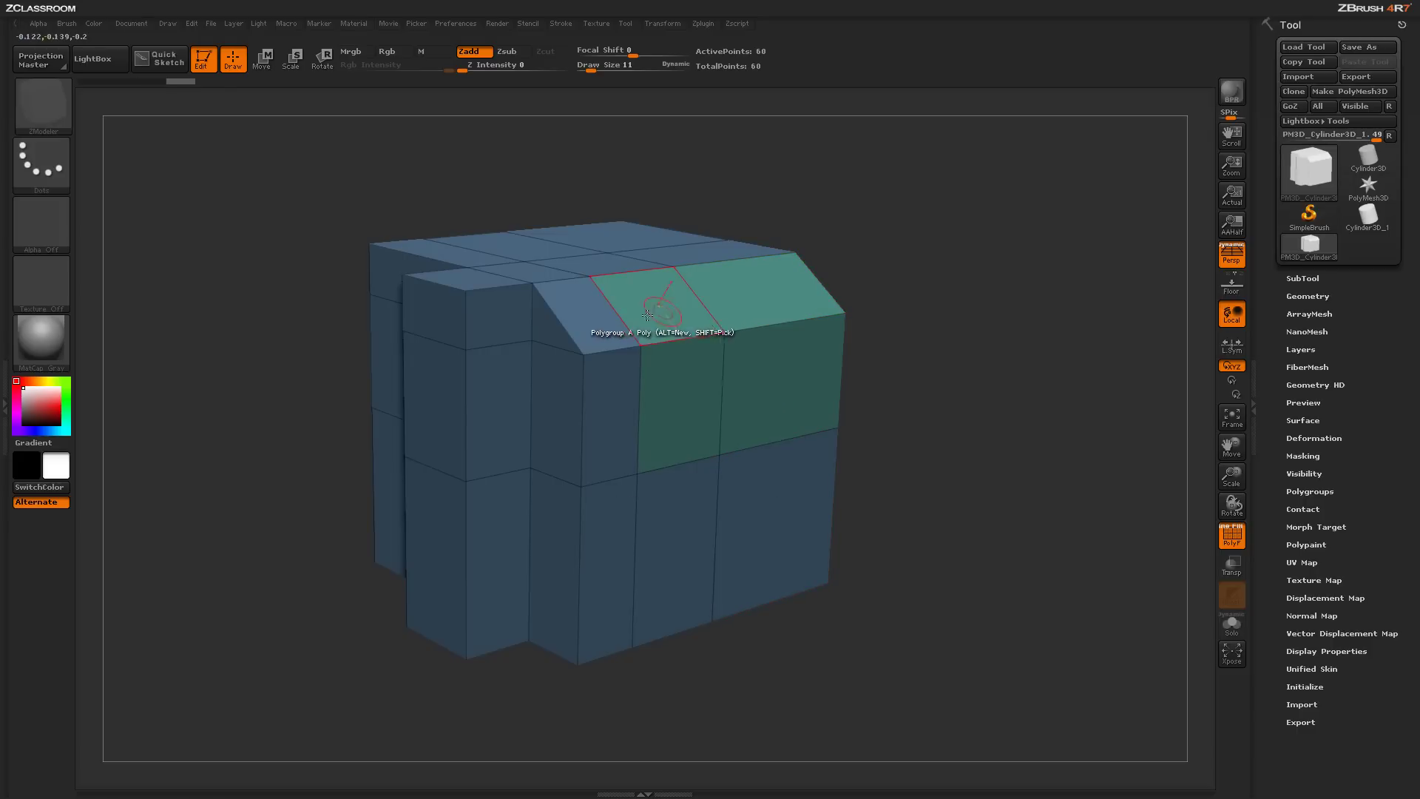
left_click(600, 324)
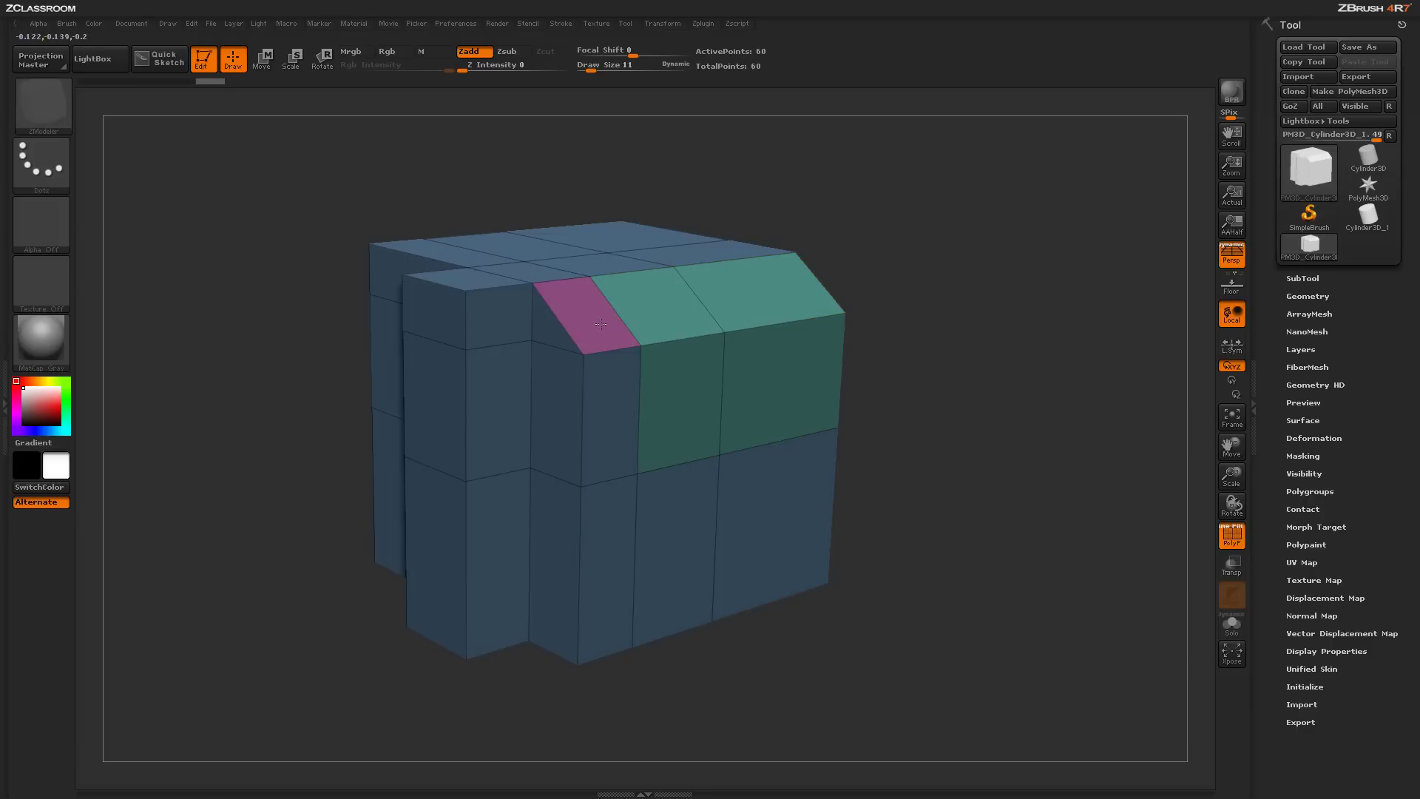
Step: Cycle the slanted polygon's colour to pink and extend that group down two polygons below it
left_click(600, 324)
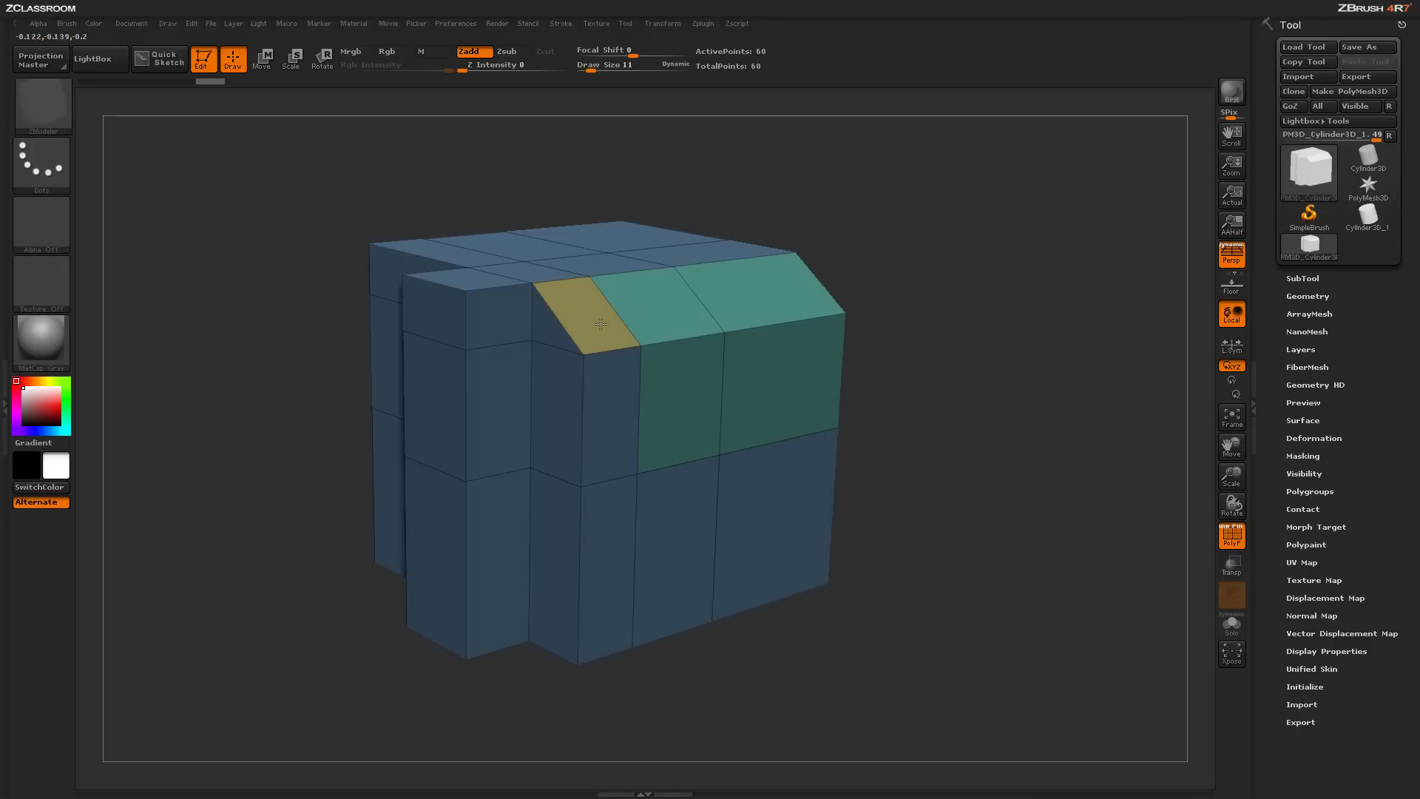
left_click(599, 324)
left_click(600, 324)
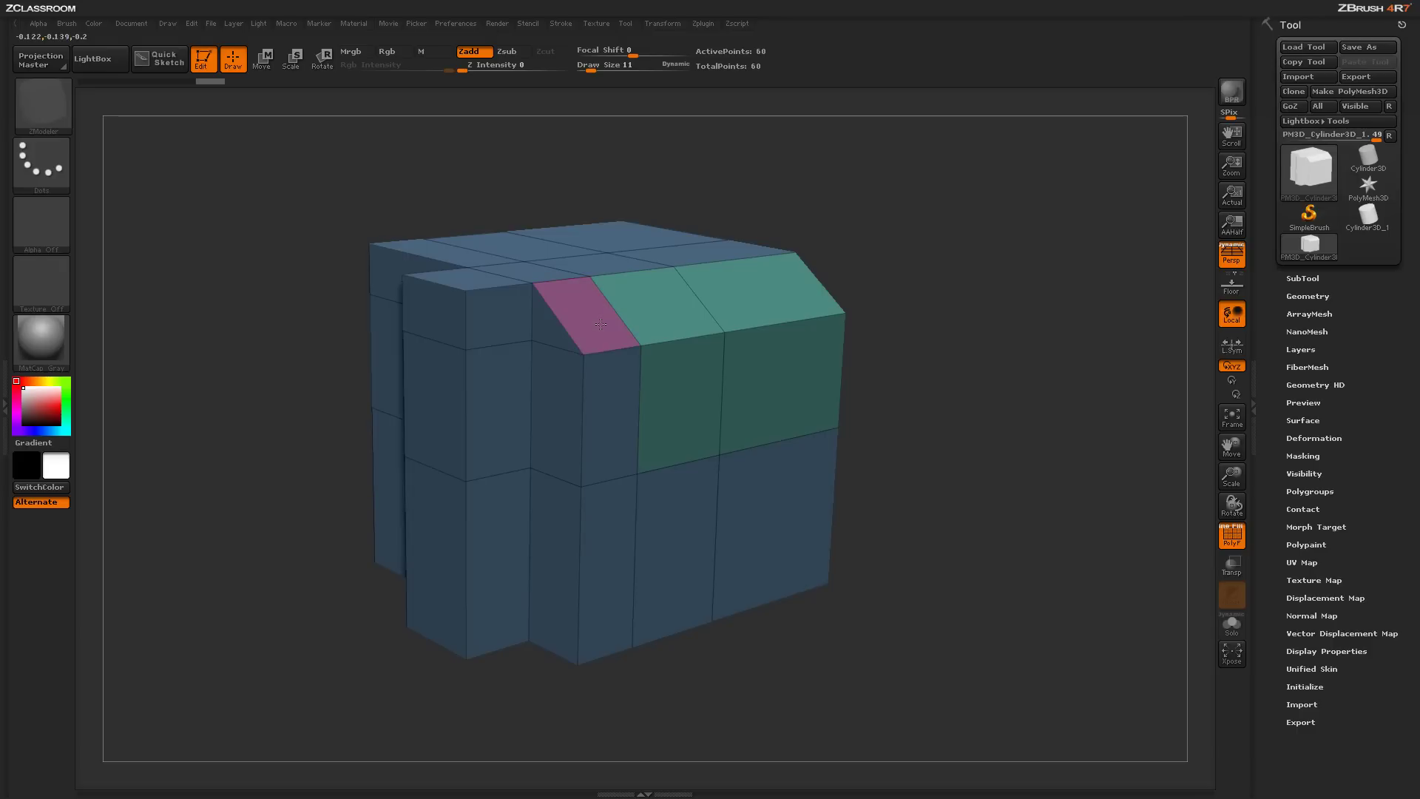
left_click(600, 324)
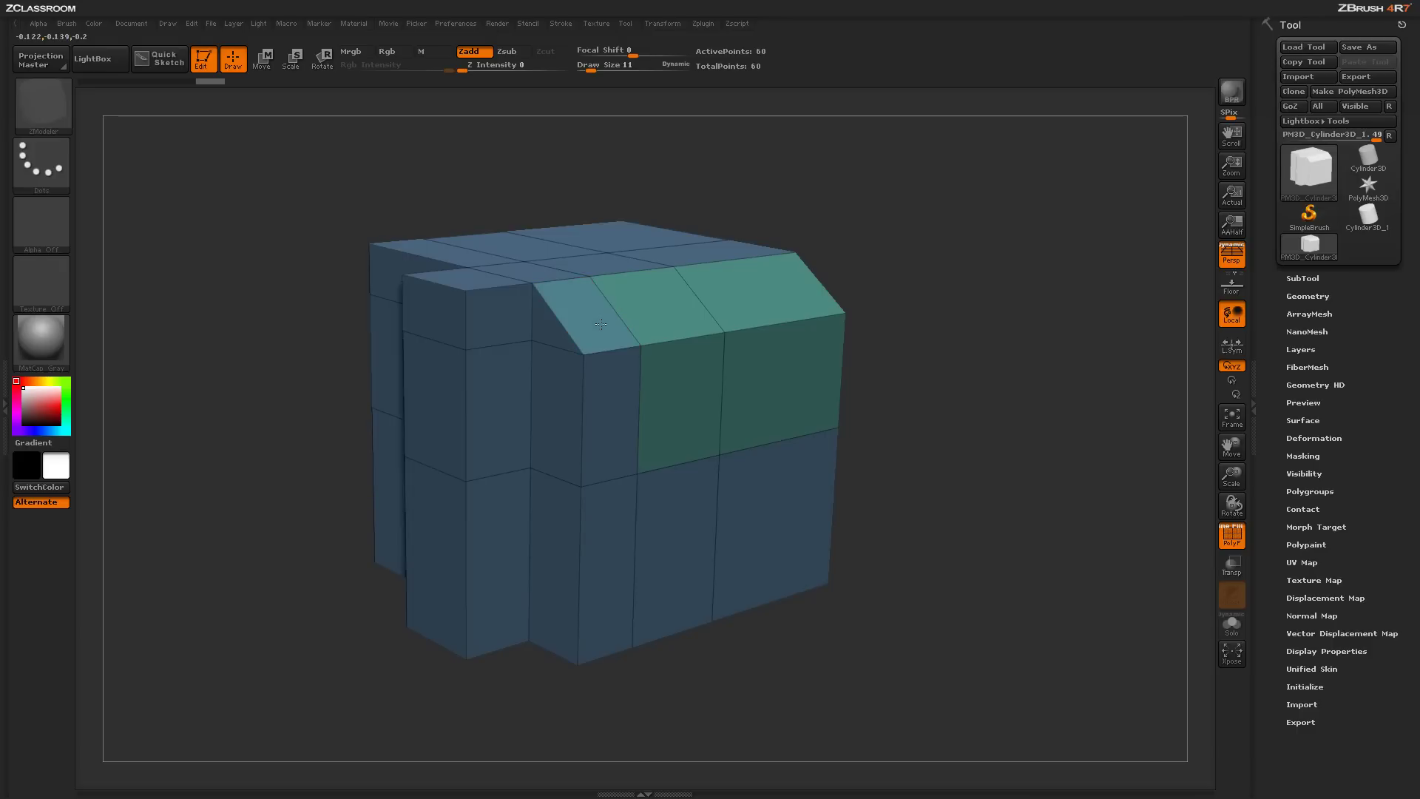
left_click(604, 444)
left_click(602, 528)
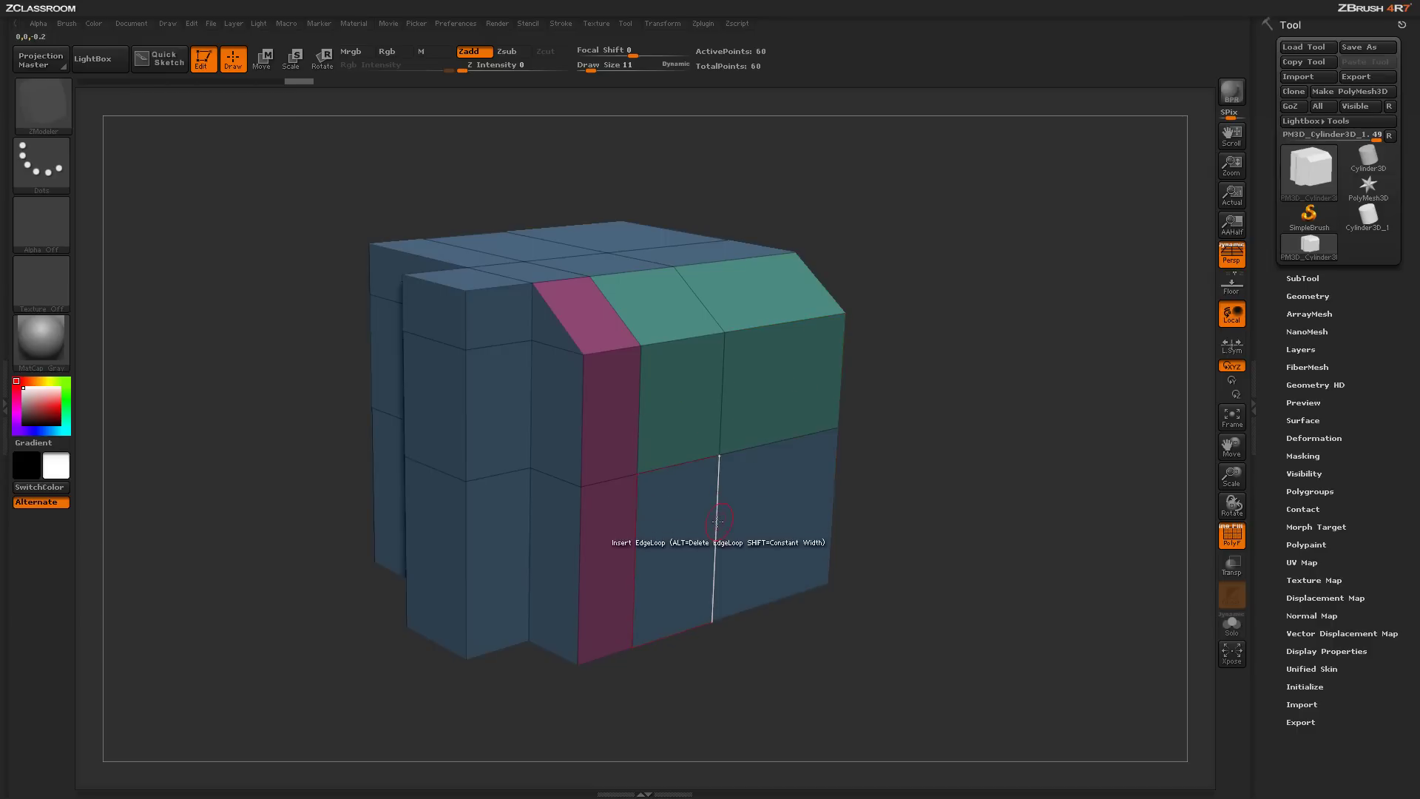
Step: Regroup the front polygons teal, including the lower ones and the former magenta column
left_click(748, 369)
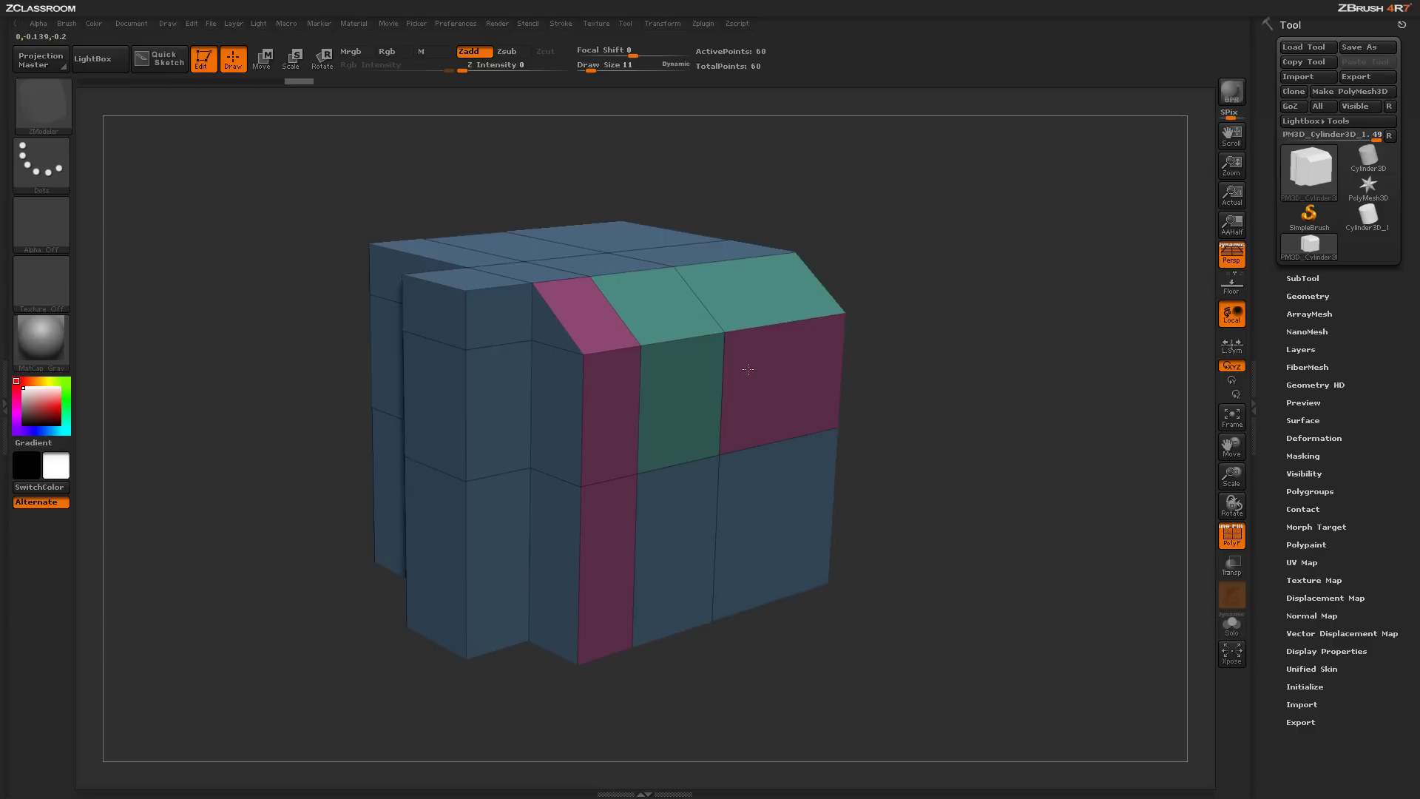
left_click(788, 392)
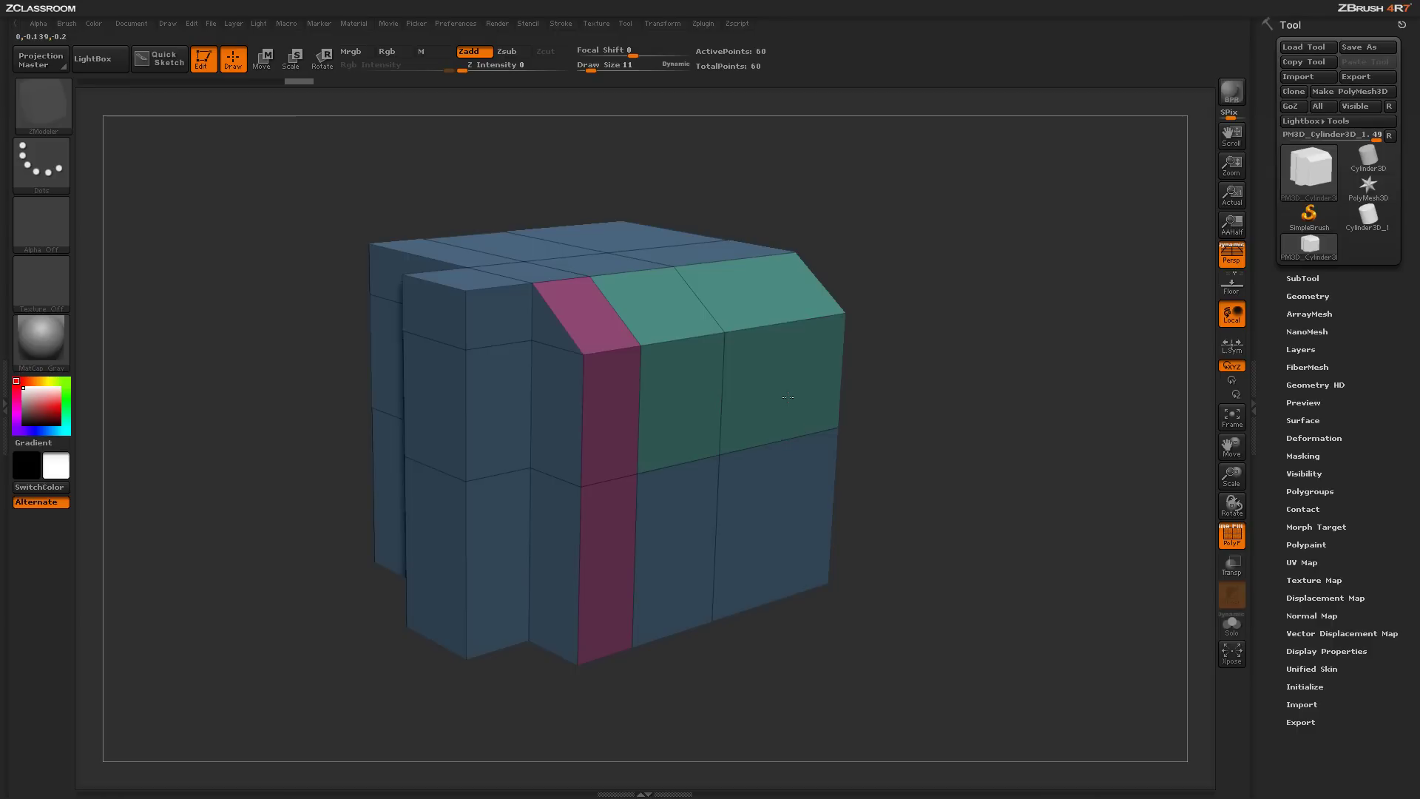
left_click(759, 510)
left_click(660, 517)
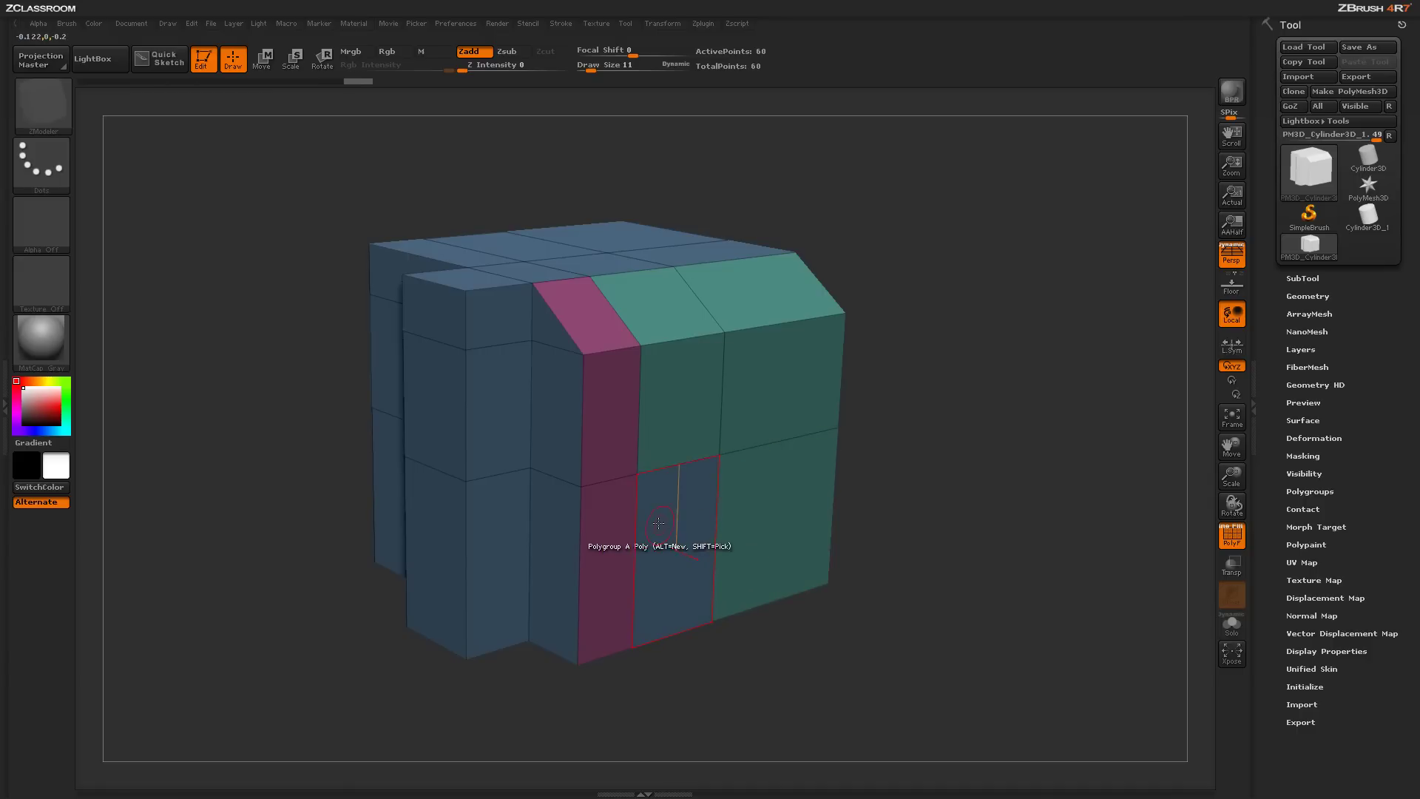
left_click(605, 533)
left_click(621, 407)
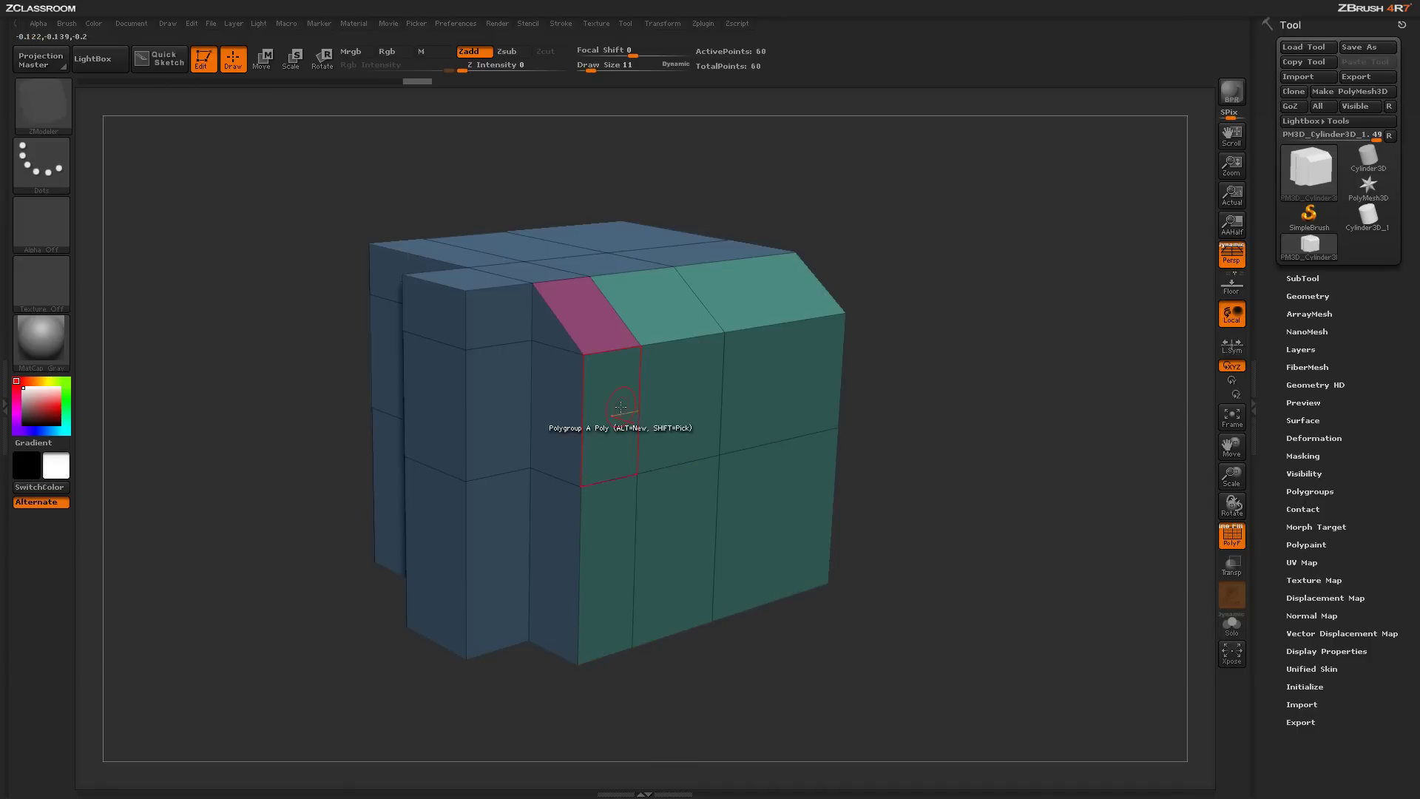
Step: Undo a stray teal top-edge change, then make the top row and two front polygons magenta
left_click(590, 306)
key("ctrl+z")
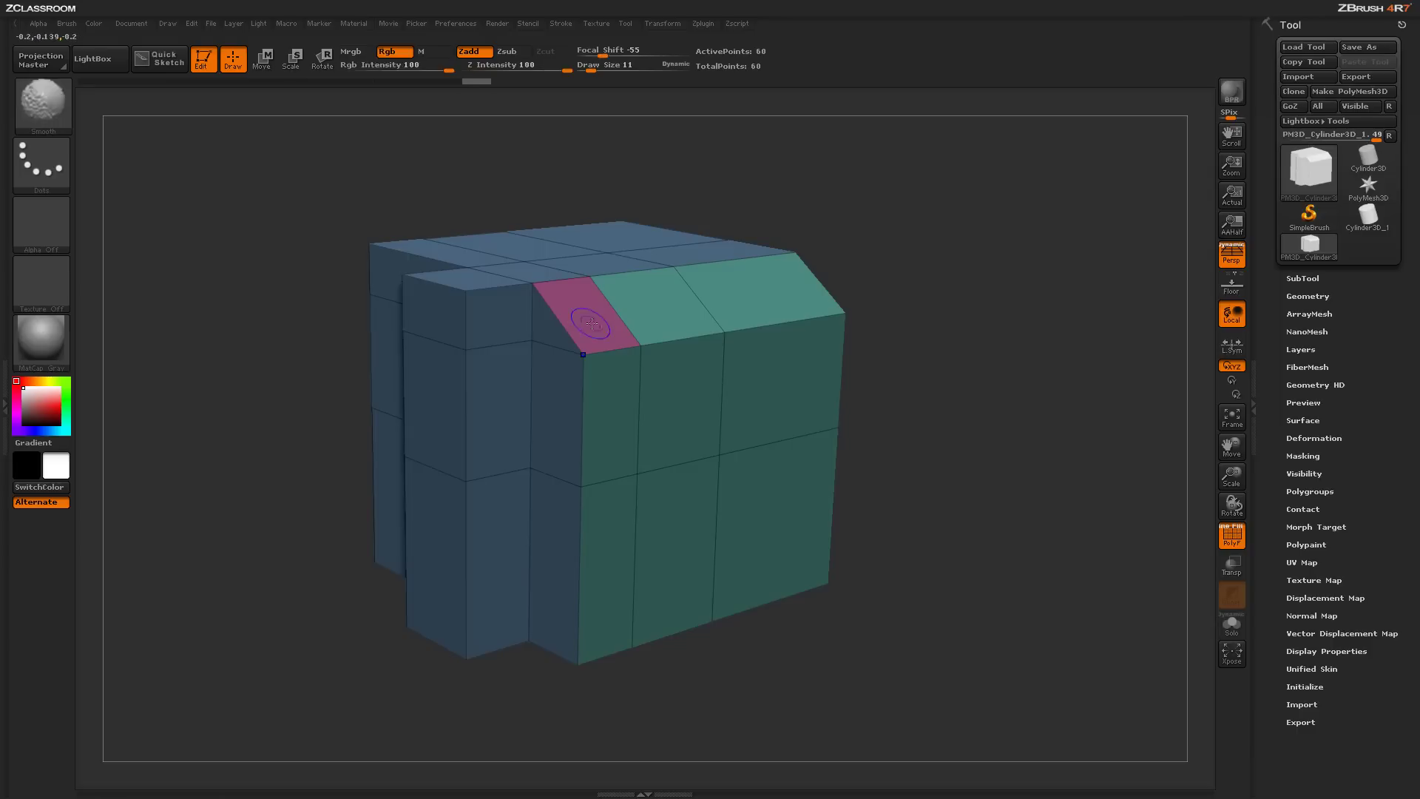
left_click(660, 318)
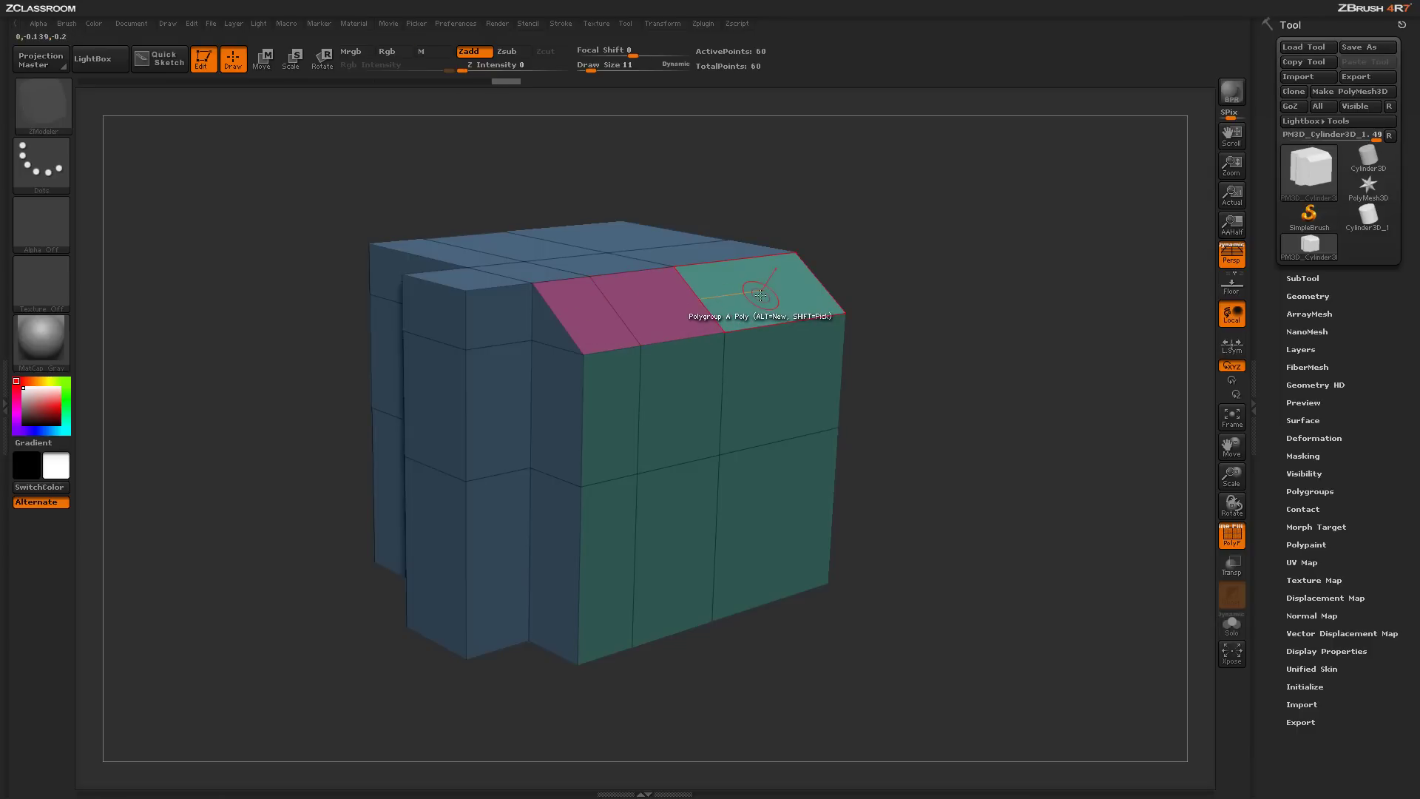
left_click(740, 300)
left_click(628, 400)
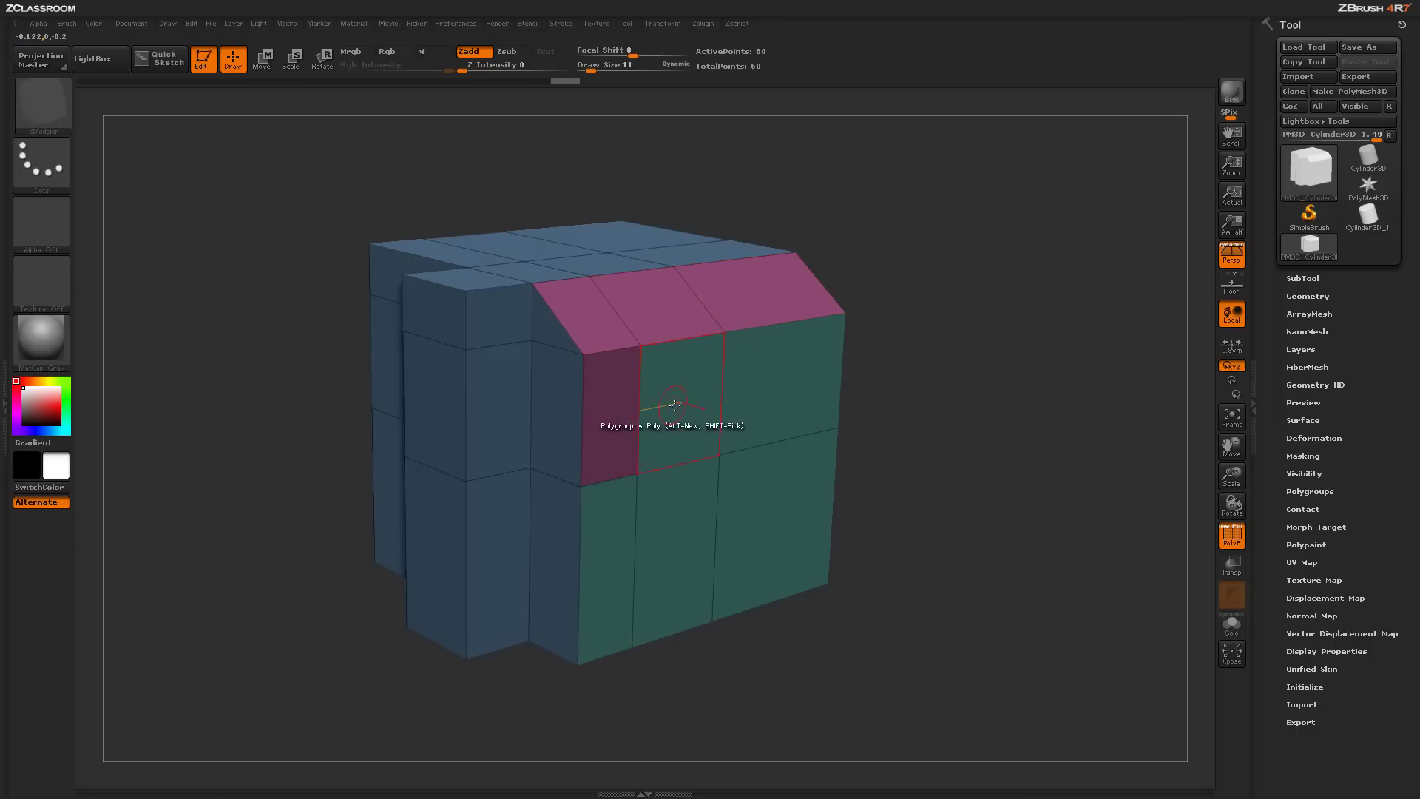
left_click(678, 405)
Step: Set the Polygroup action to target All Polygons with the Three Sides option
key("space")
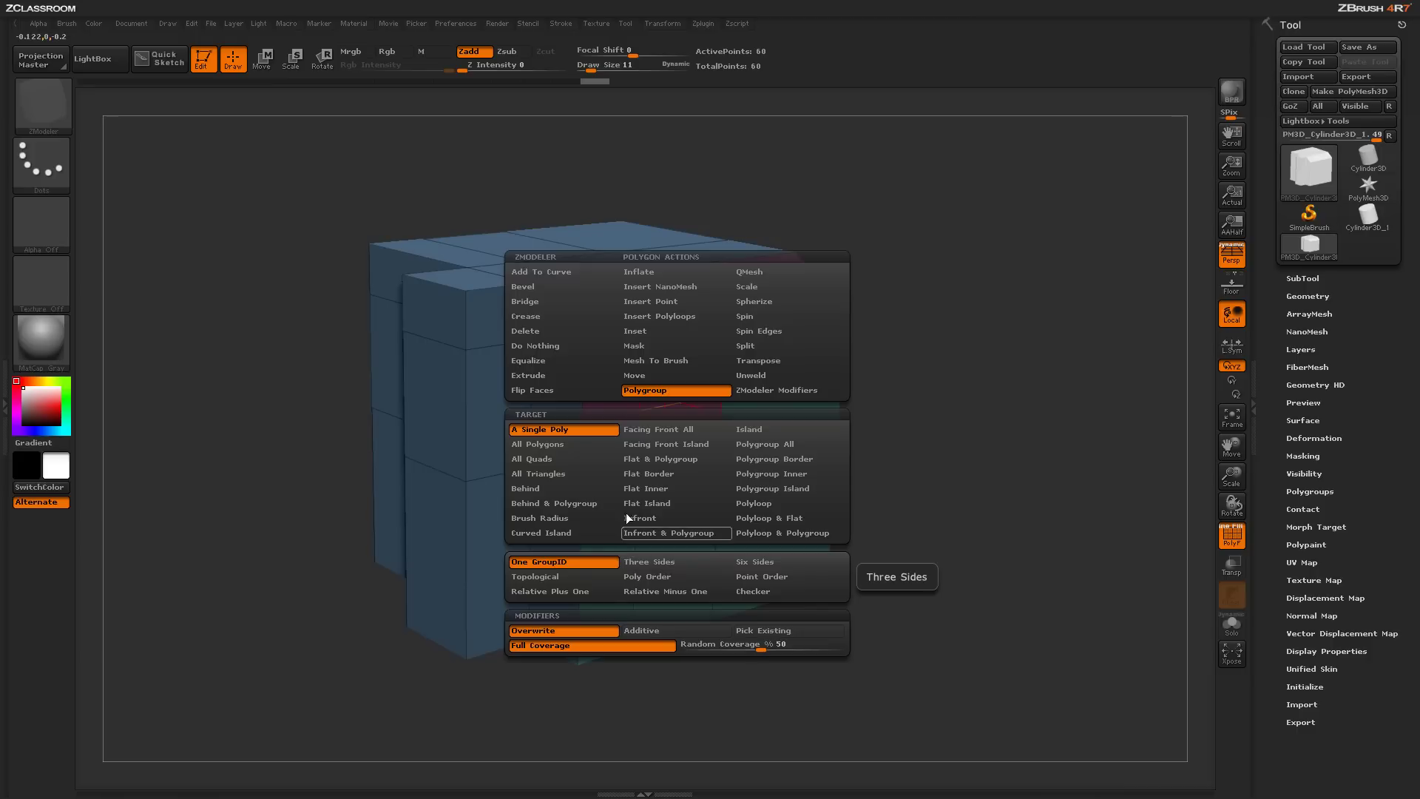
left_click(552, 442)
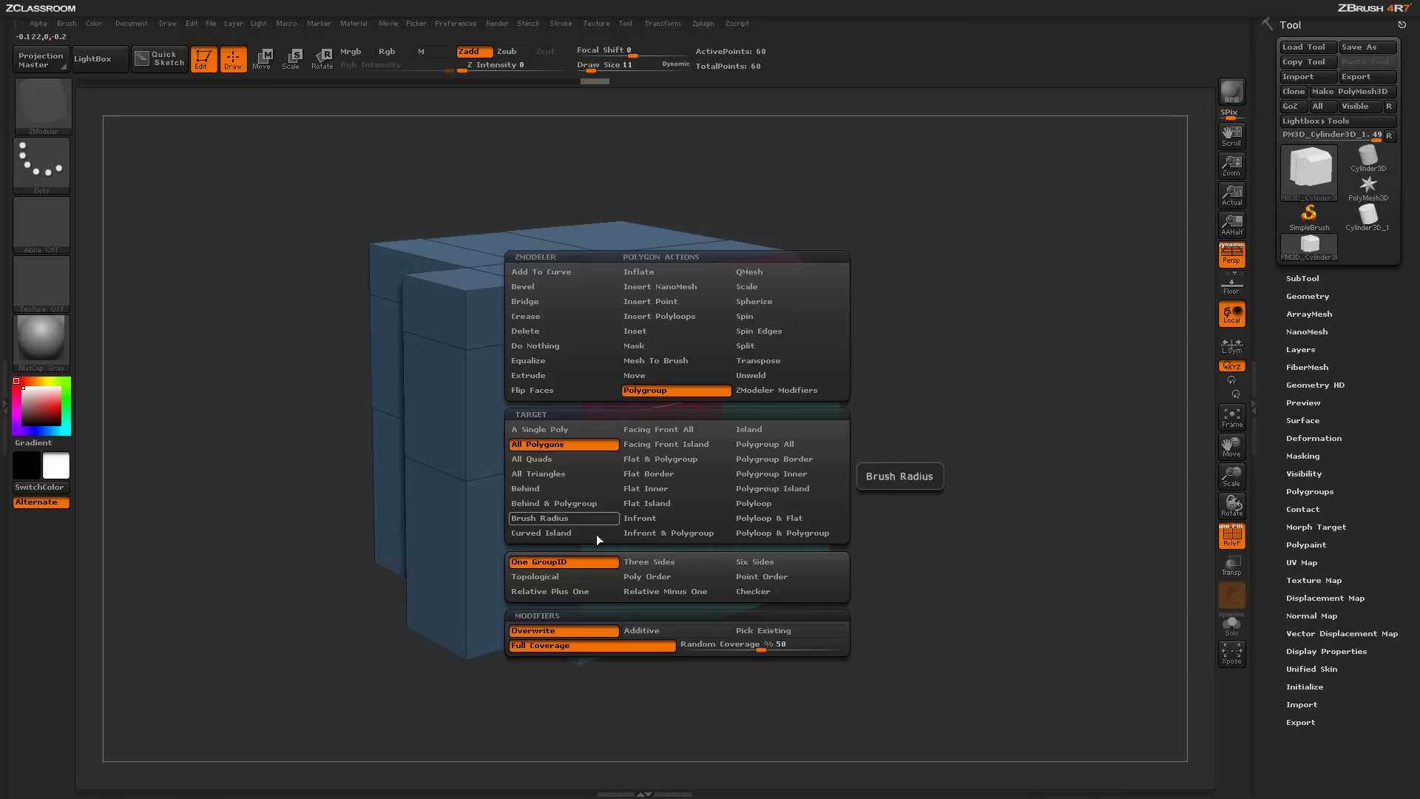
left_click(675, 562)
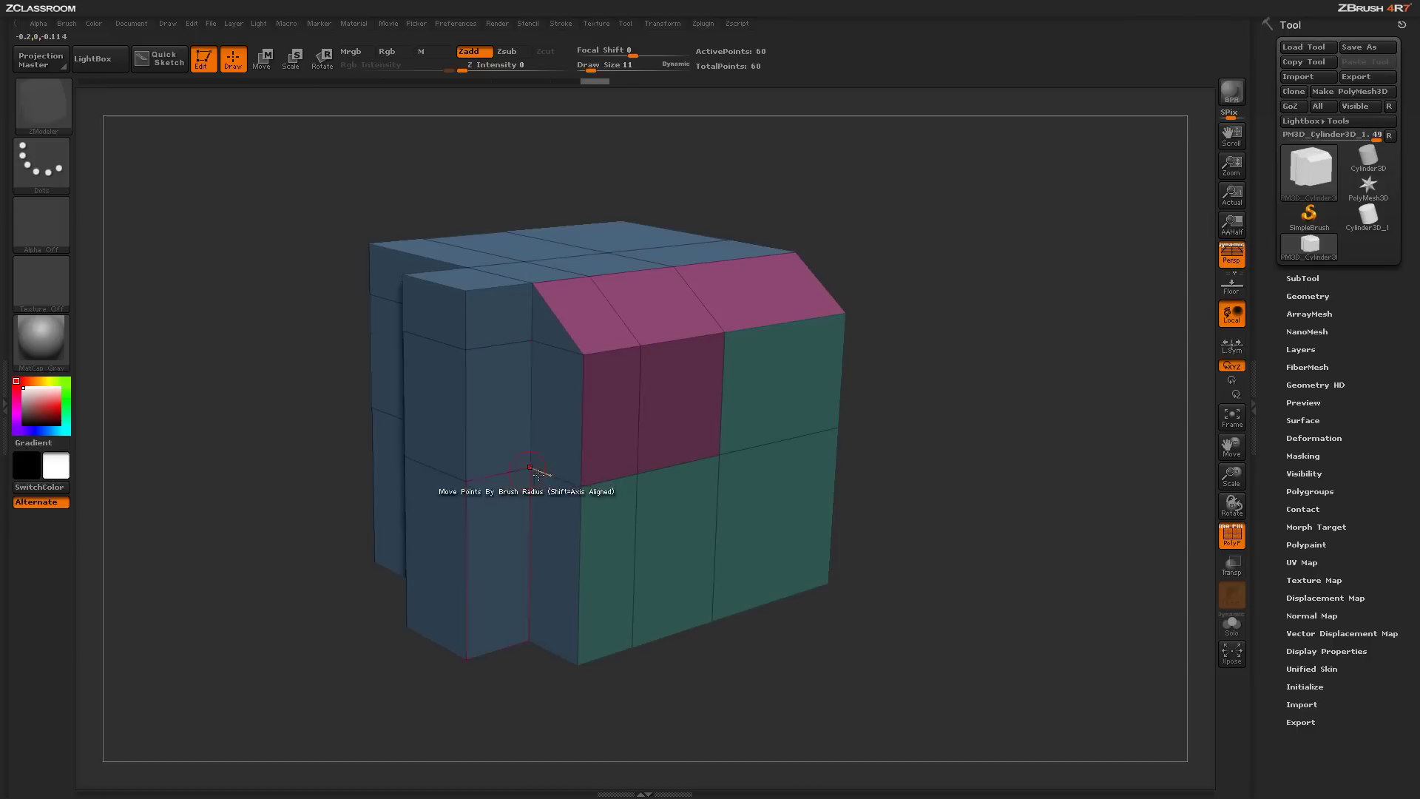
Step: Regroup every polygon of the mesh into three side-based pink, purple and brown groups
left_click(491, 412)
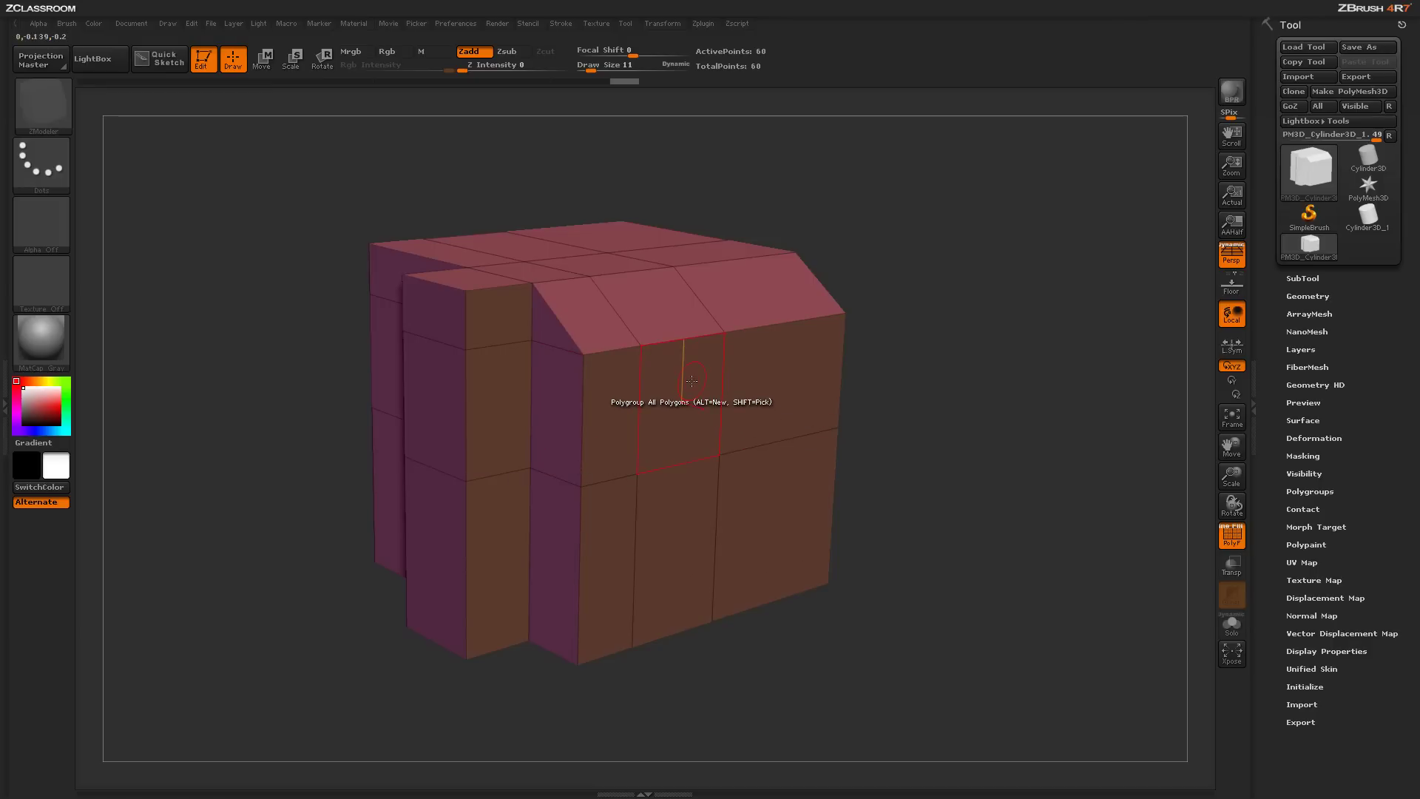
key("space")
Step: Switch the option to Six Sides and regroup the mesh into green and olive polygroups
left_click(781, 562)
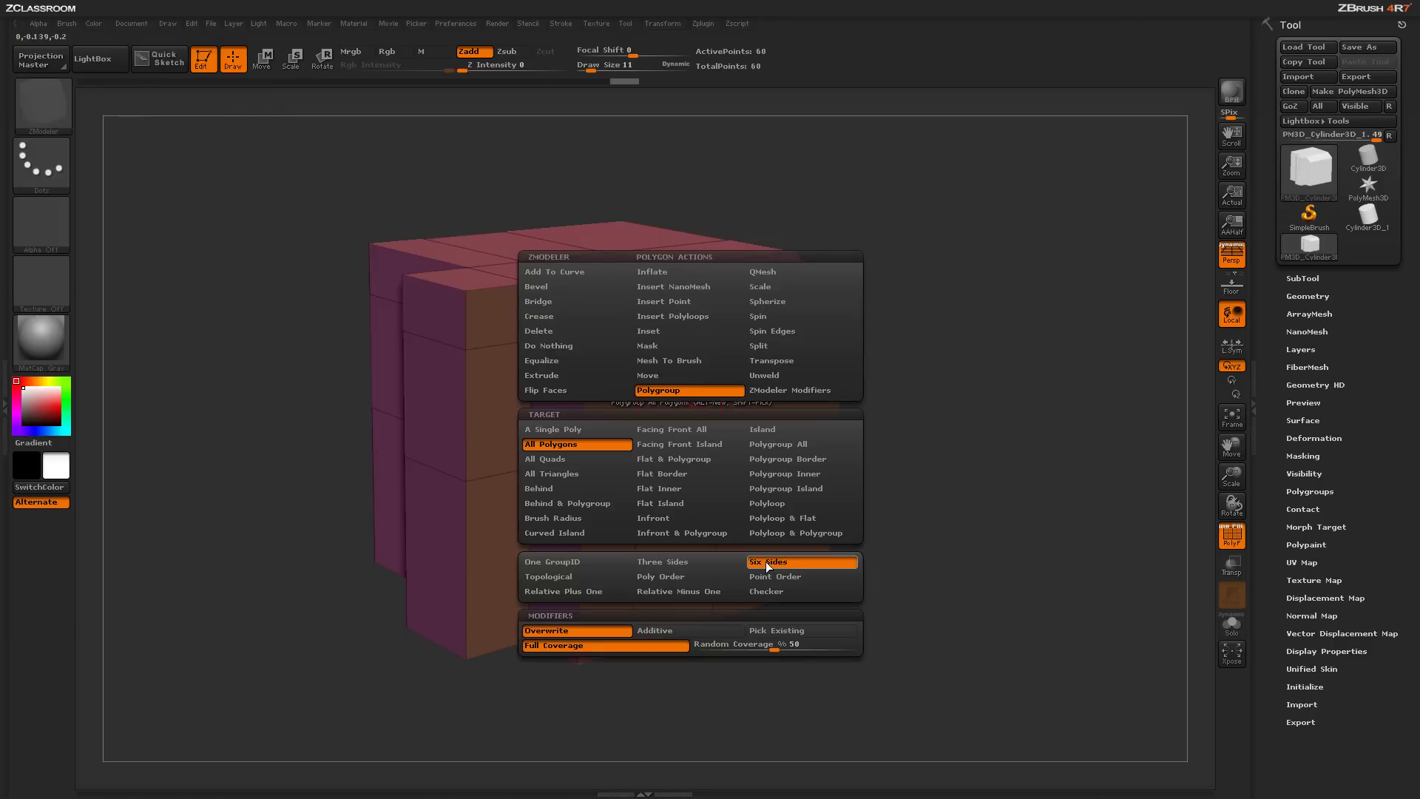
left_click(672, 386)
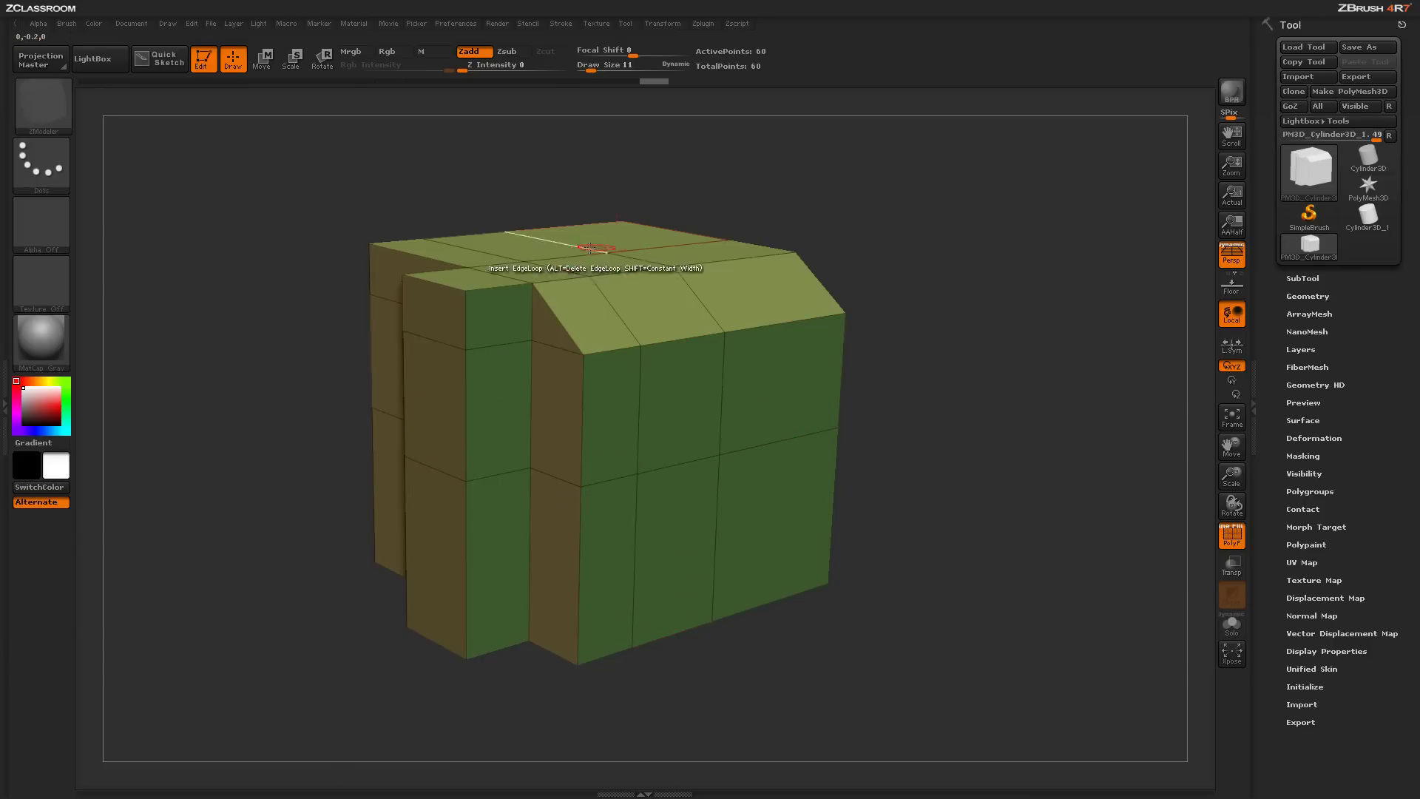
left_click(654, 245)
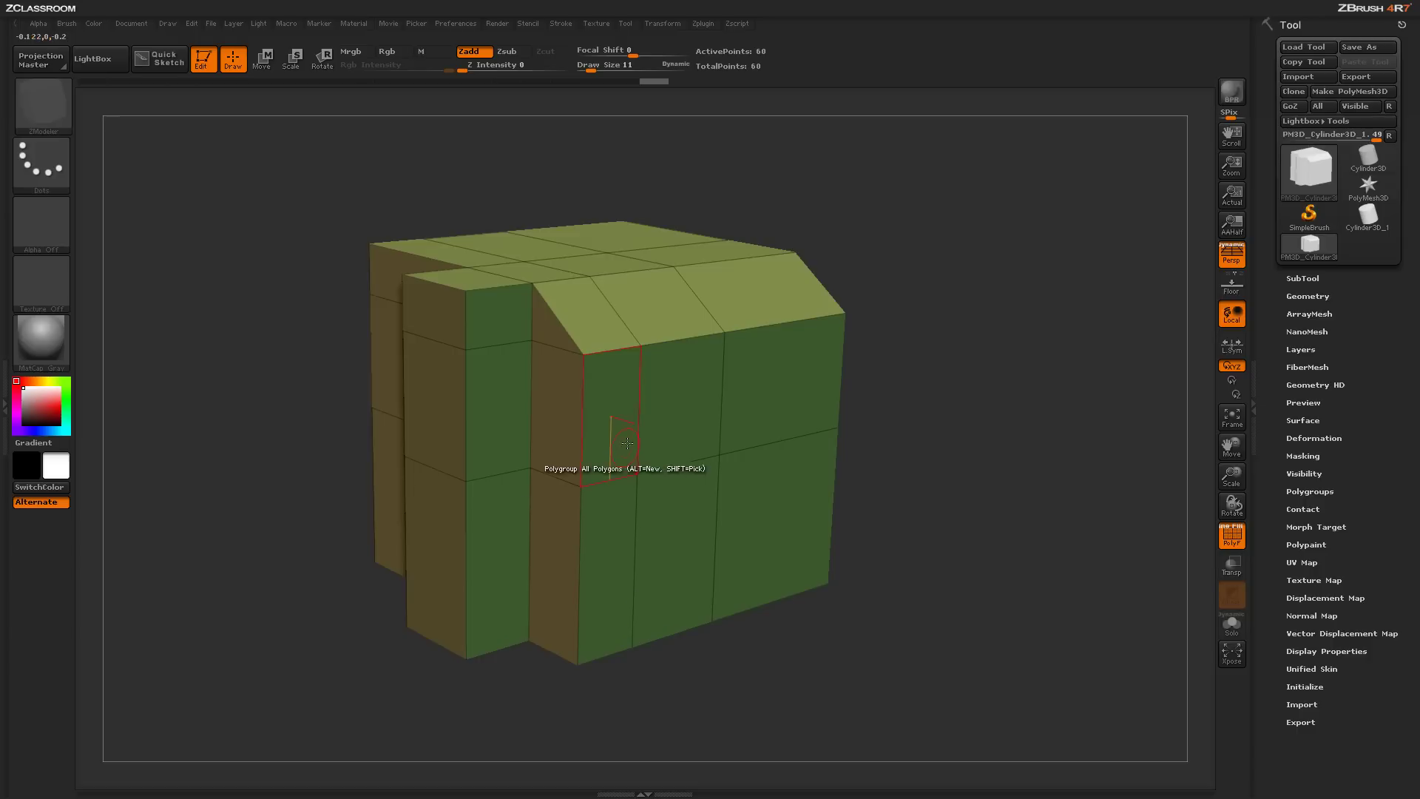
key("space")
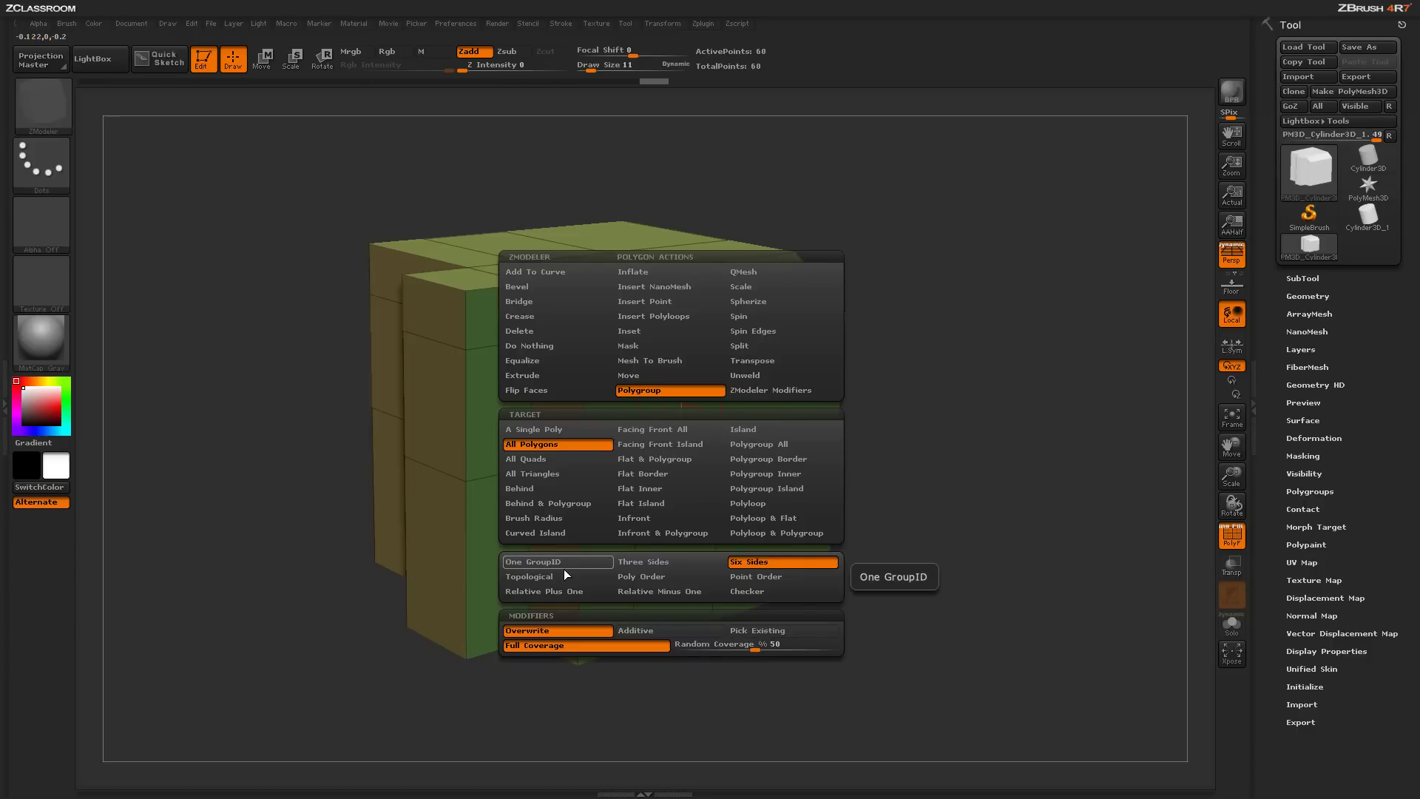
Step: Try Point Order, Topological, Poly Order and Relative Plus/Minus One targets, settling on Checker
left_click(730, 579)
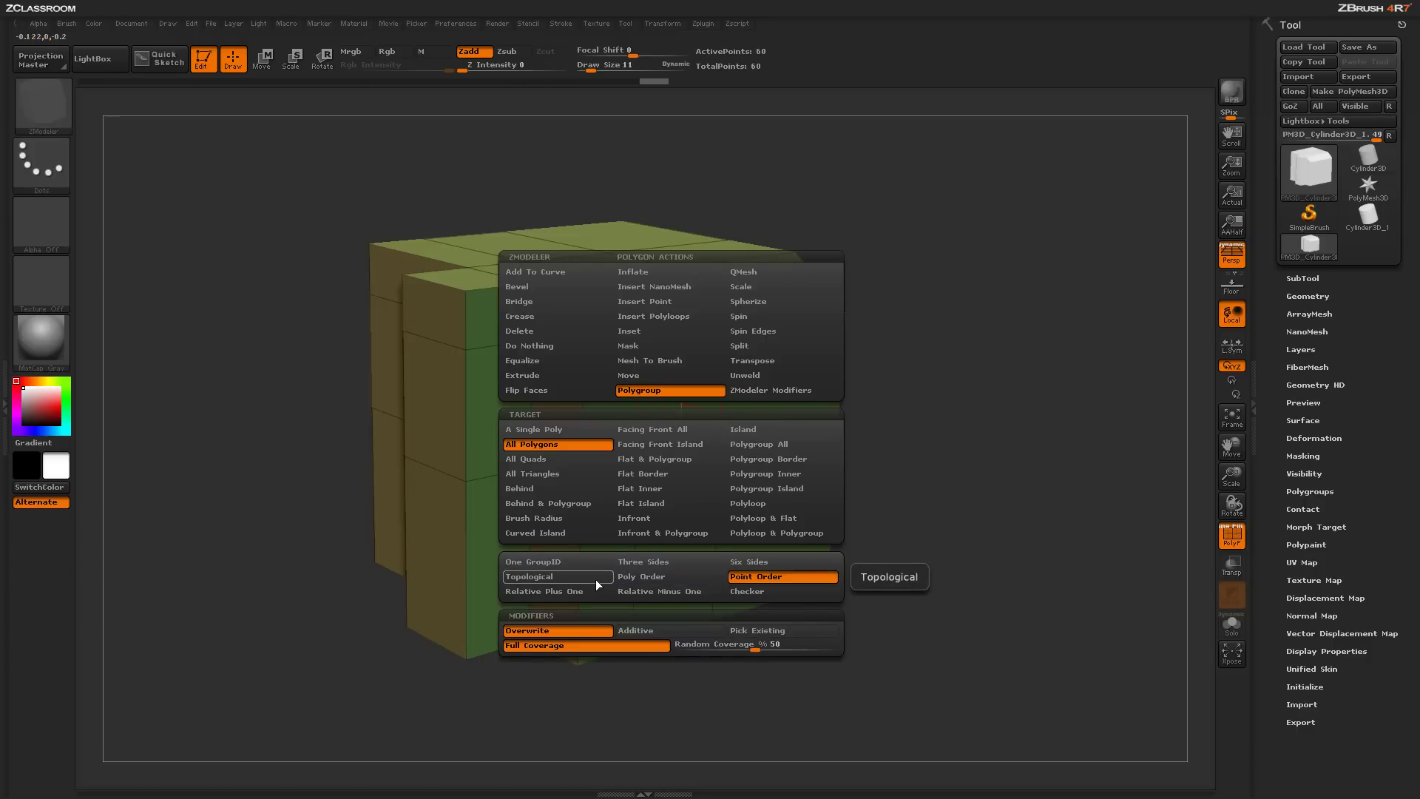
left_click(575, 576)
left_click(637, 580)
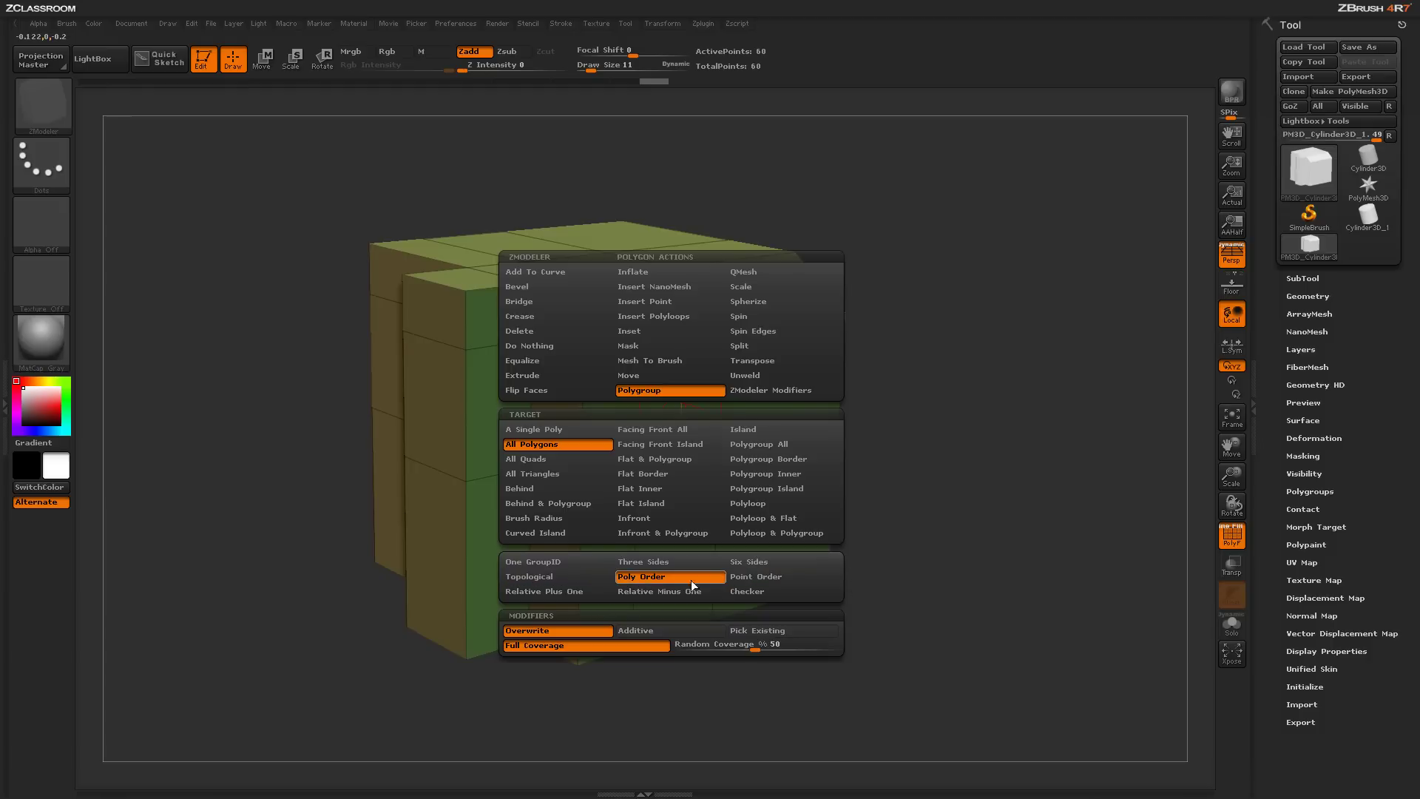
left_click(730, 580)
left_click(576, 590)
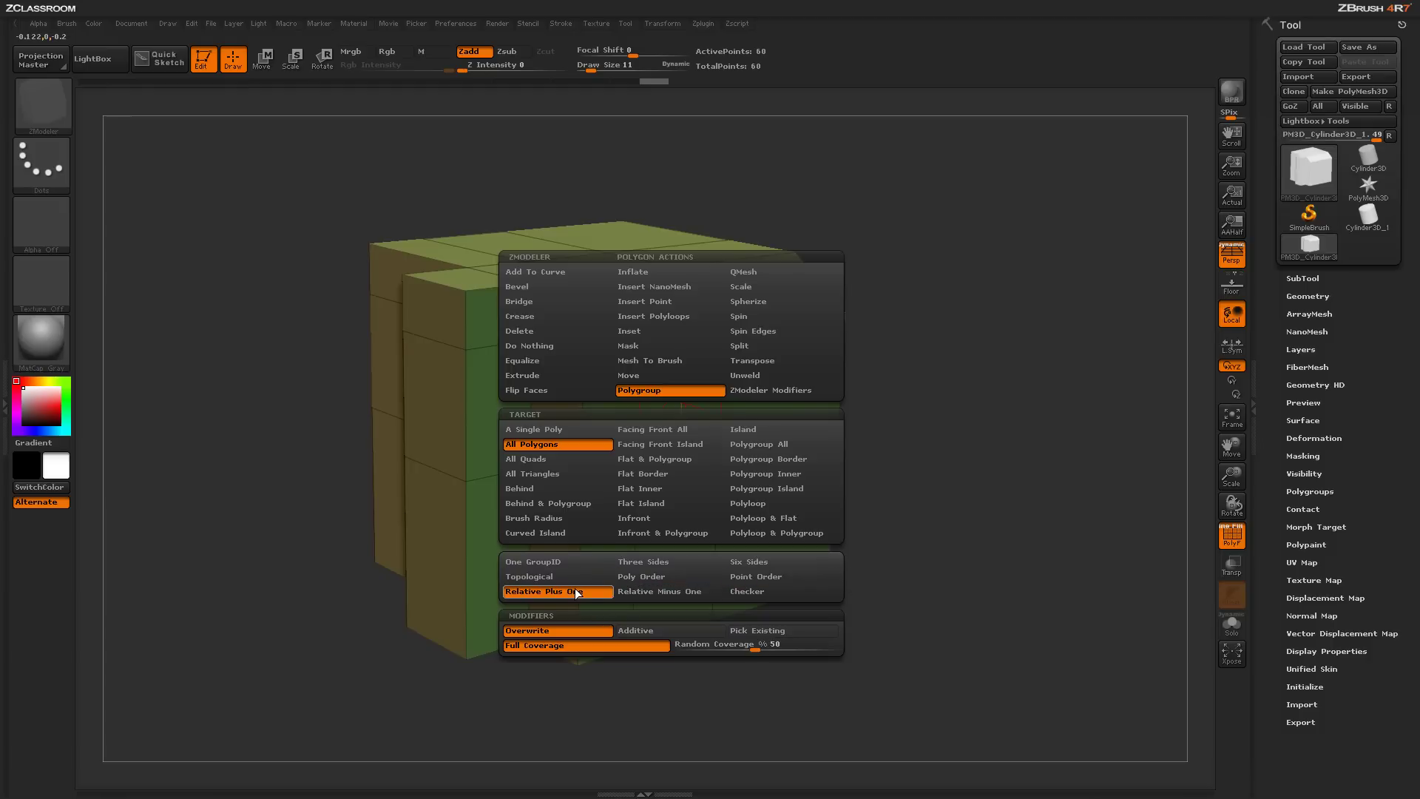
left_click(656, 594)
left_click(737, 593)
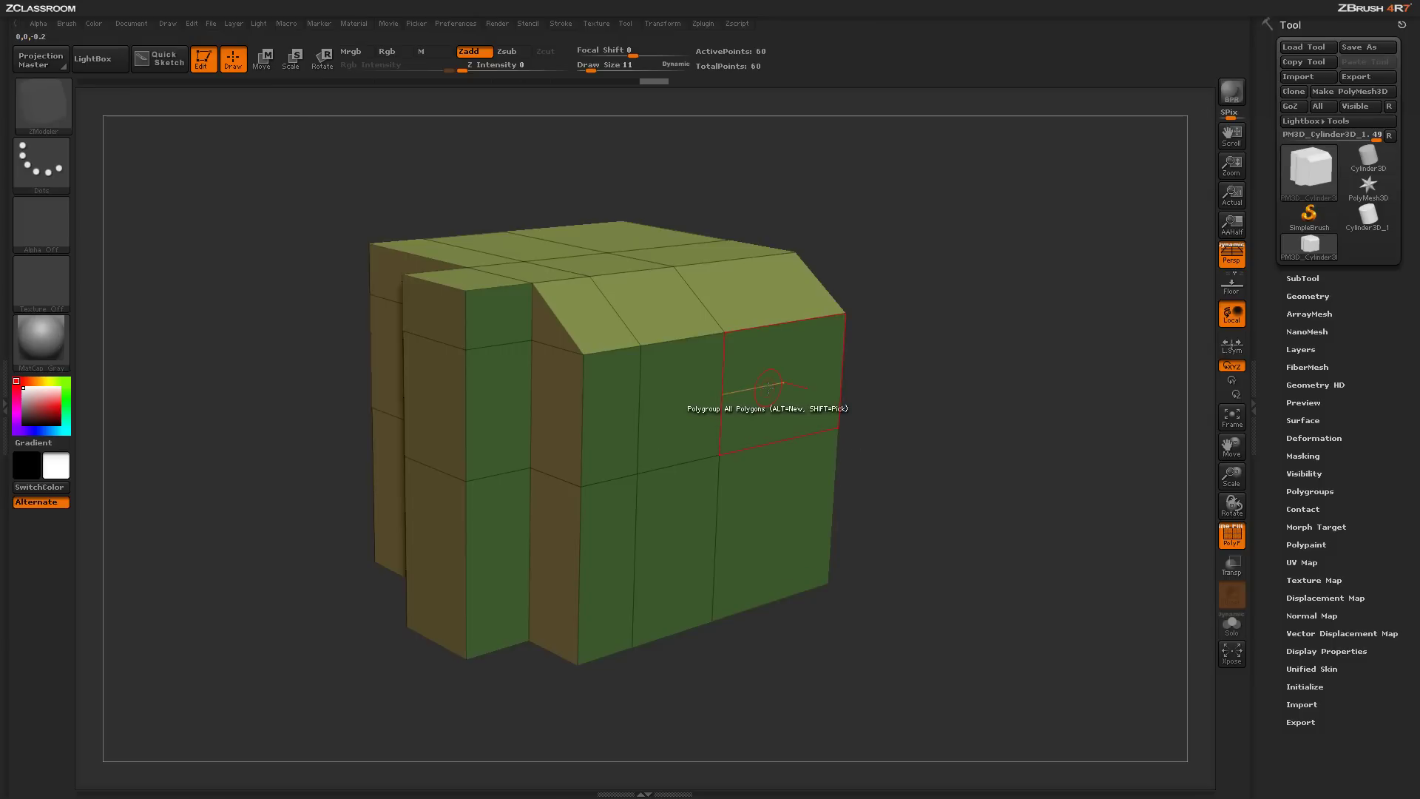
Step: Apply Checker polygroups across the mesh, rerolling the colours until green, teal and olive appear
left_click(768, 386)
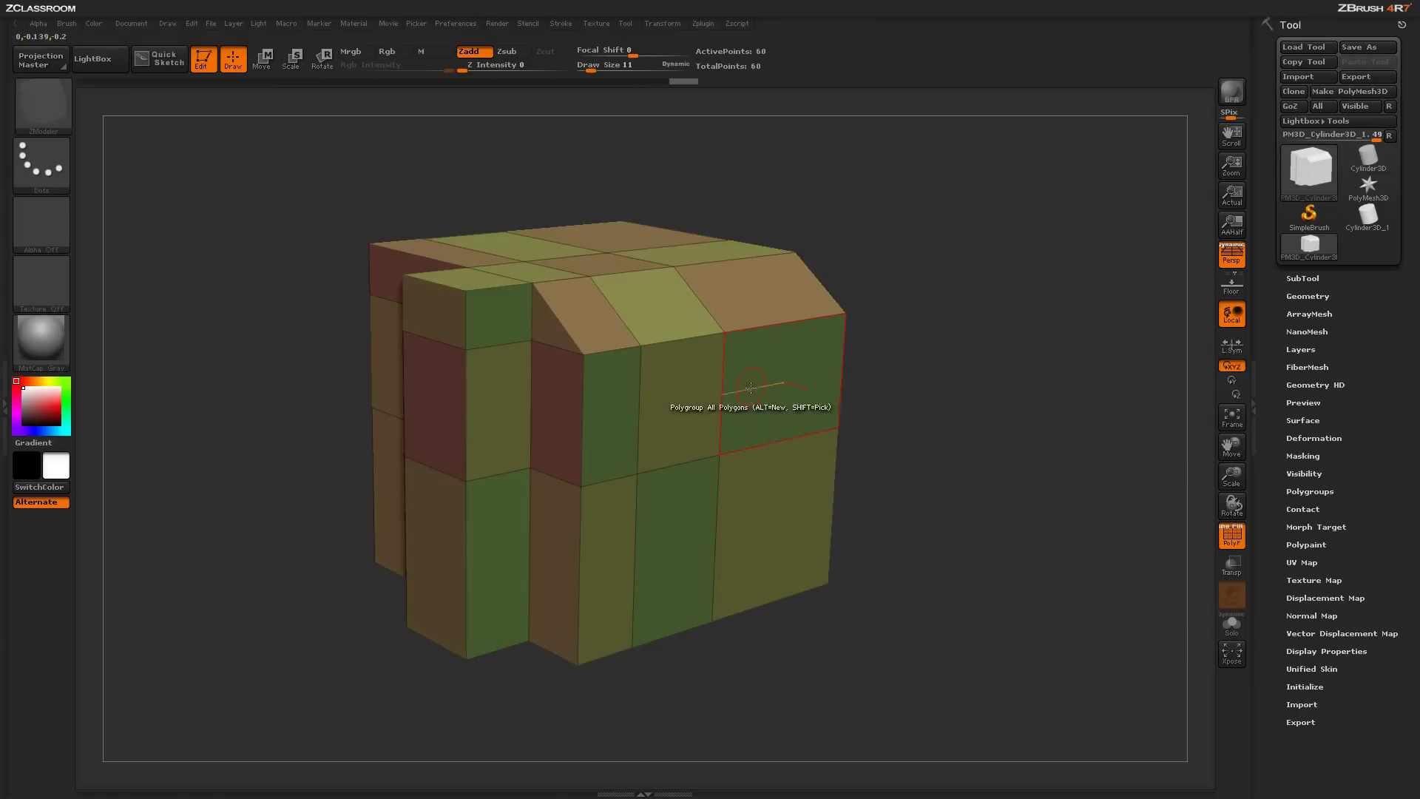
left_click(753, 387)
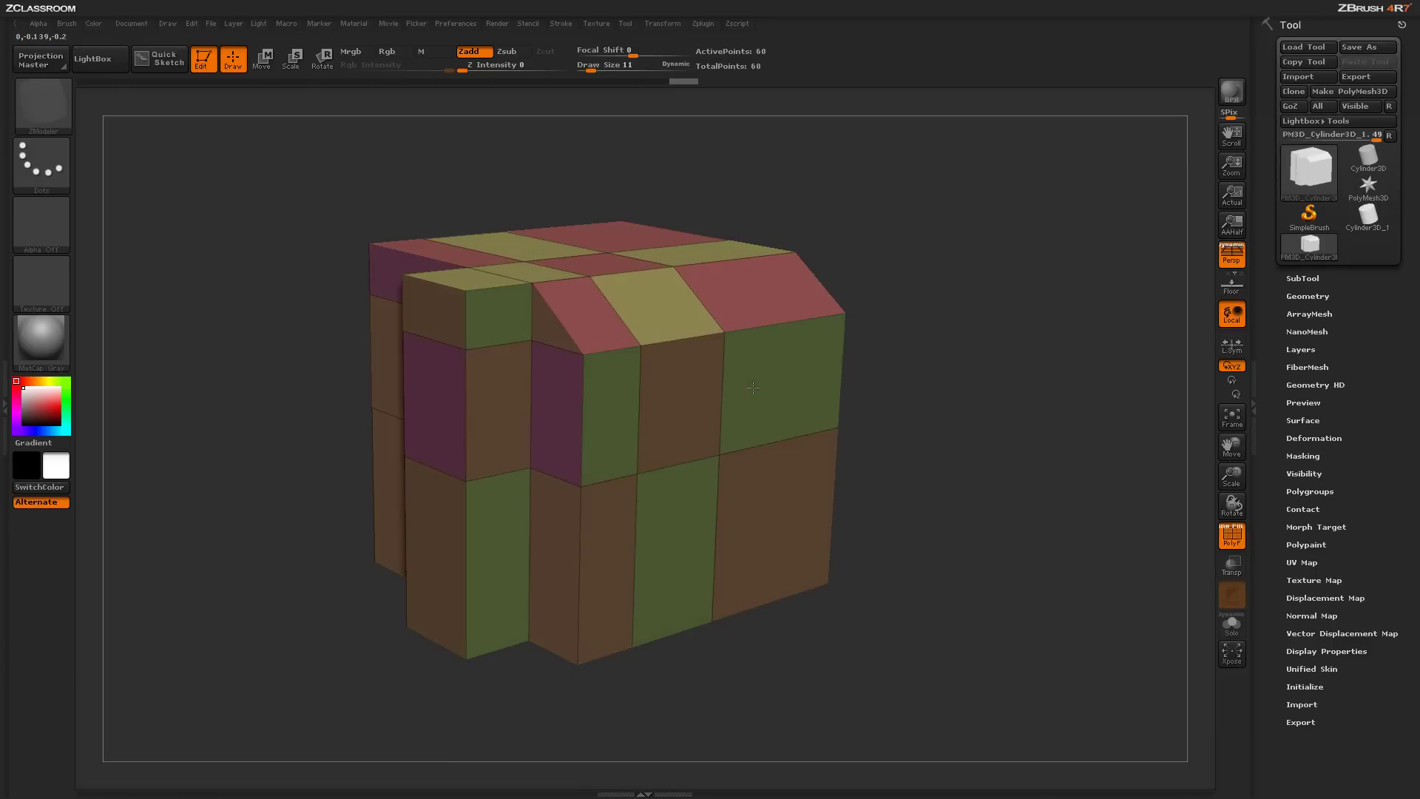
left_click(753, 386)
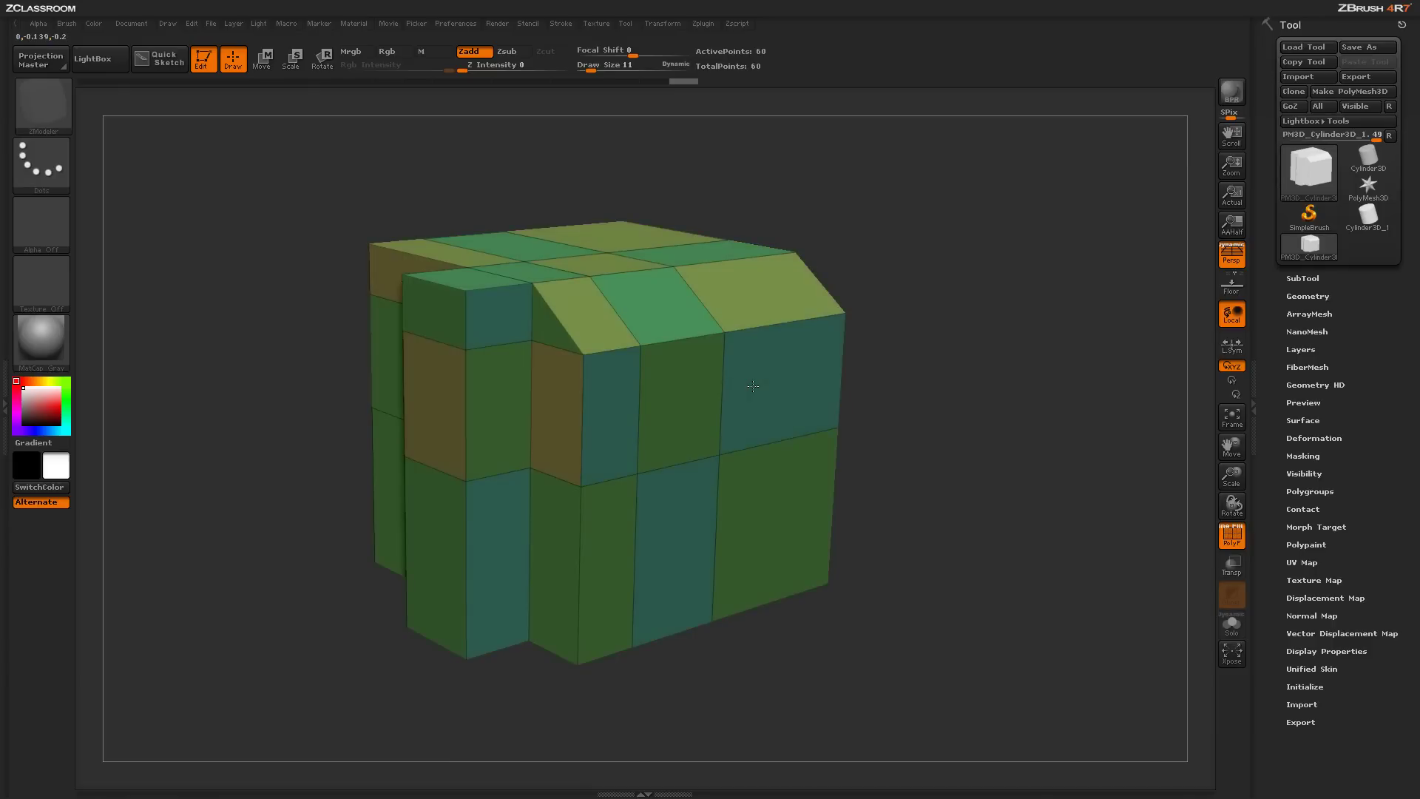
left_click(753, 386)
left_click(753, 387)
left_click(752, 386)
left_click(753, 386)
key("space")
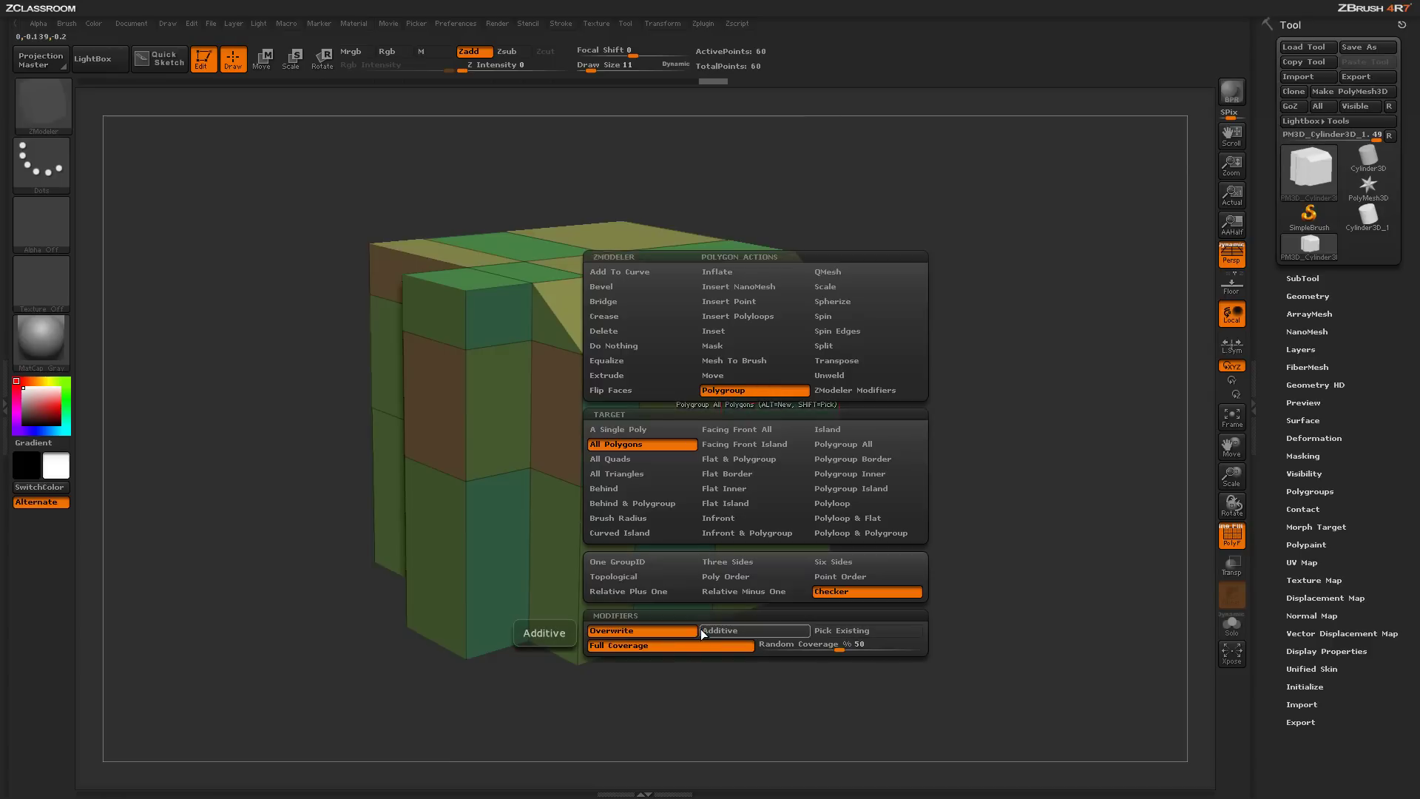
Step: Try Additive and Pick Existing, then settle on Overwrite with Random Coverage at 50%
left_click(747, 633)
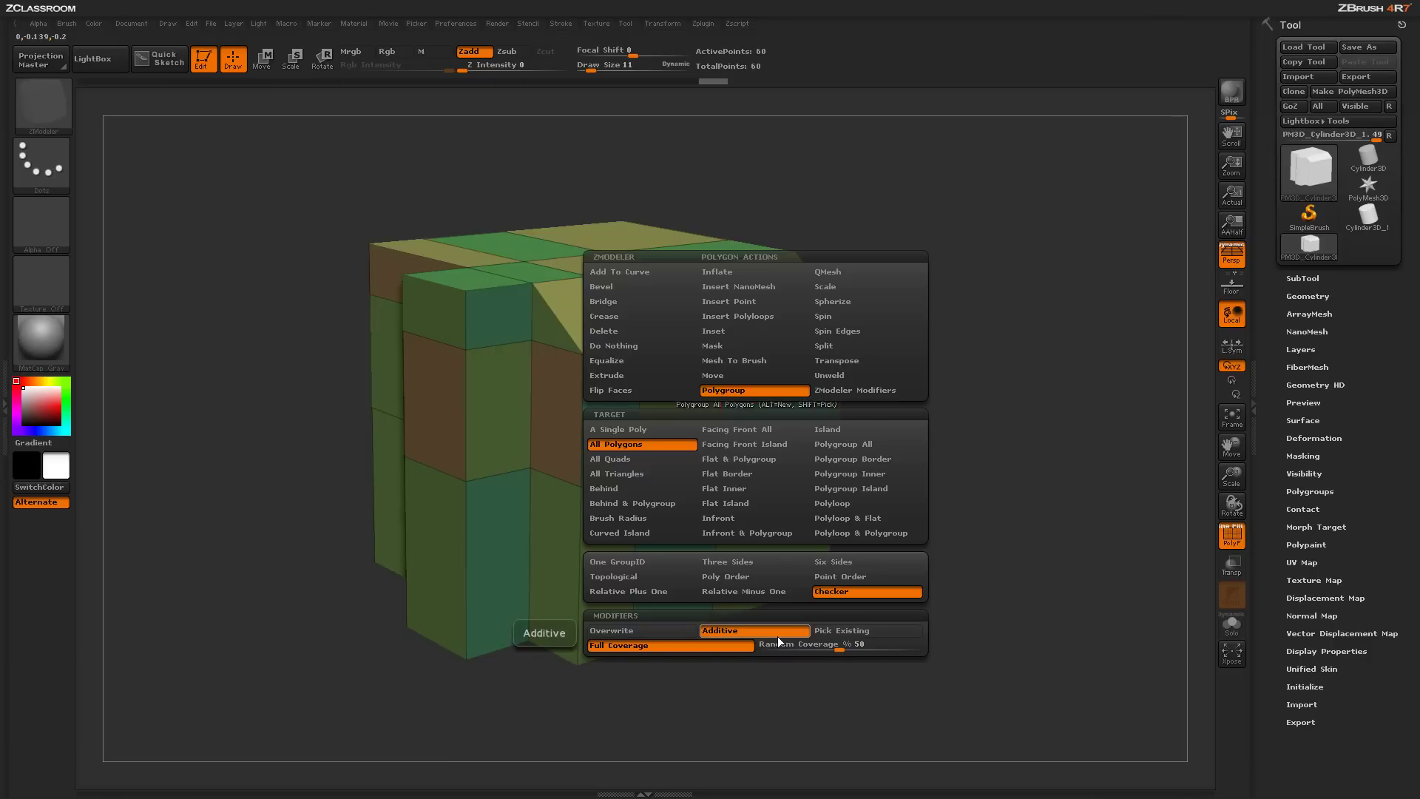
left_click(841, 632)
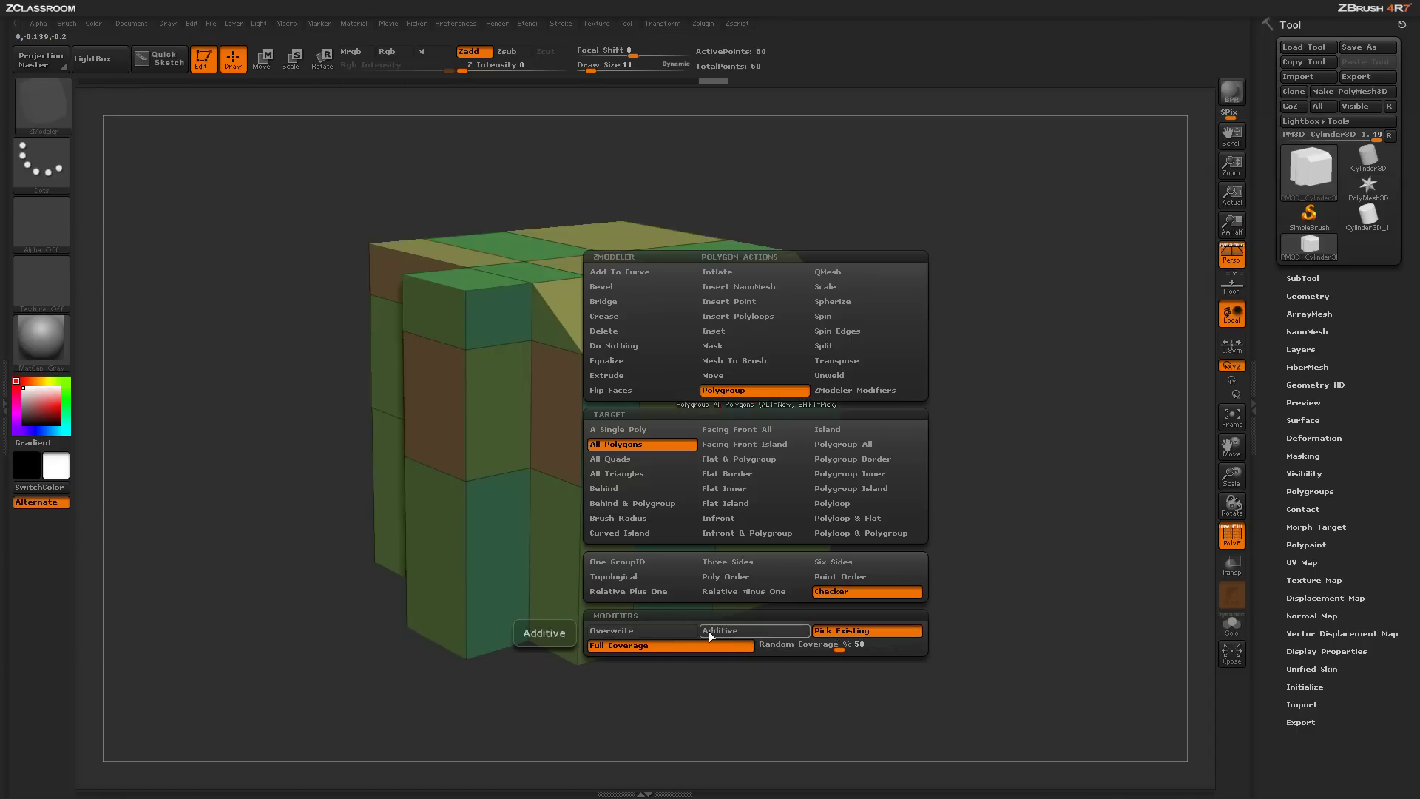
left_click(673, 629)
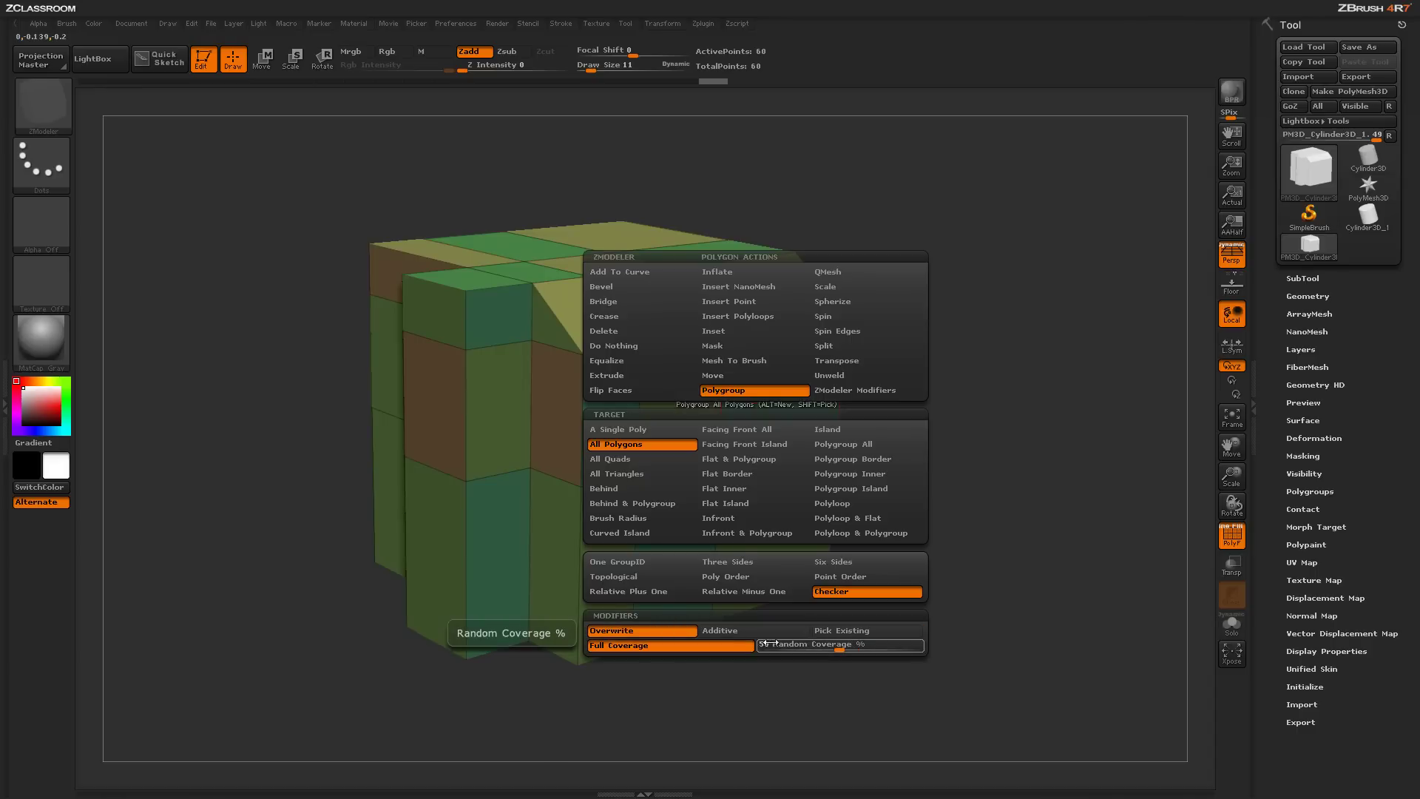
left_click(818, 645)
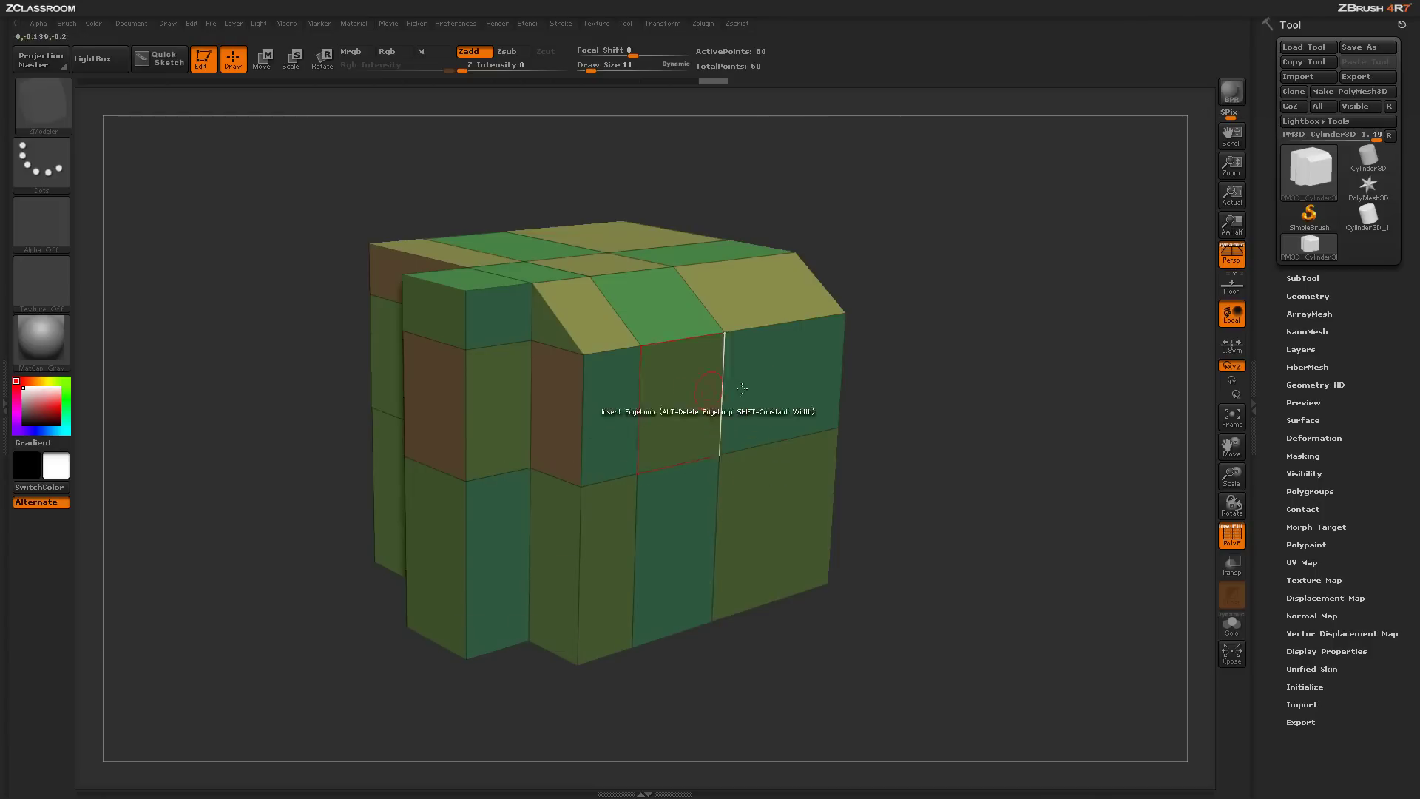
Step: With Polygroup target A Single Poly, regroup the lower-right and upper-middle front polygons magenta
key("space")
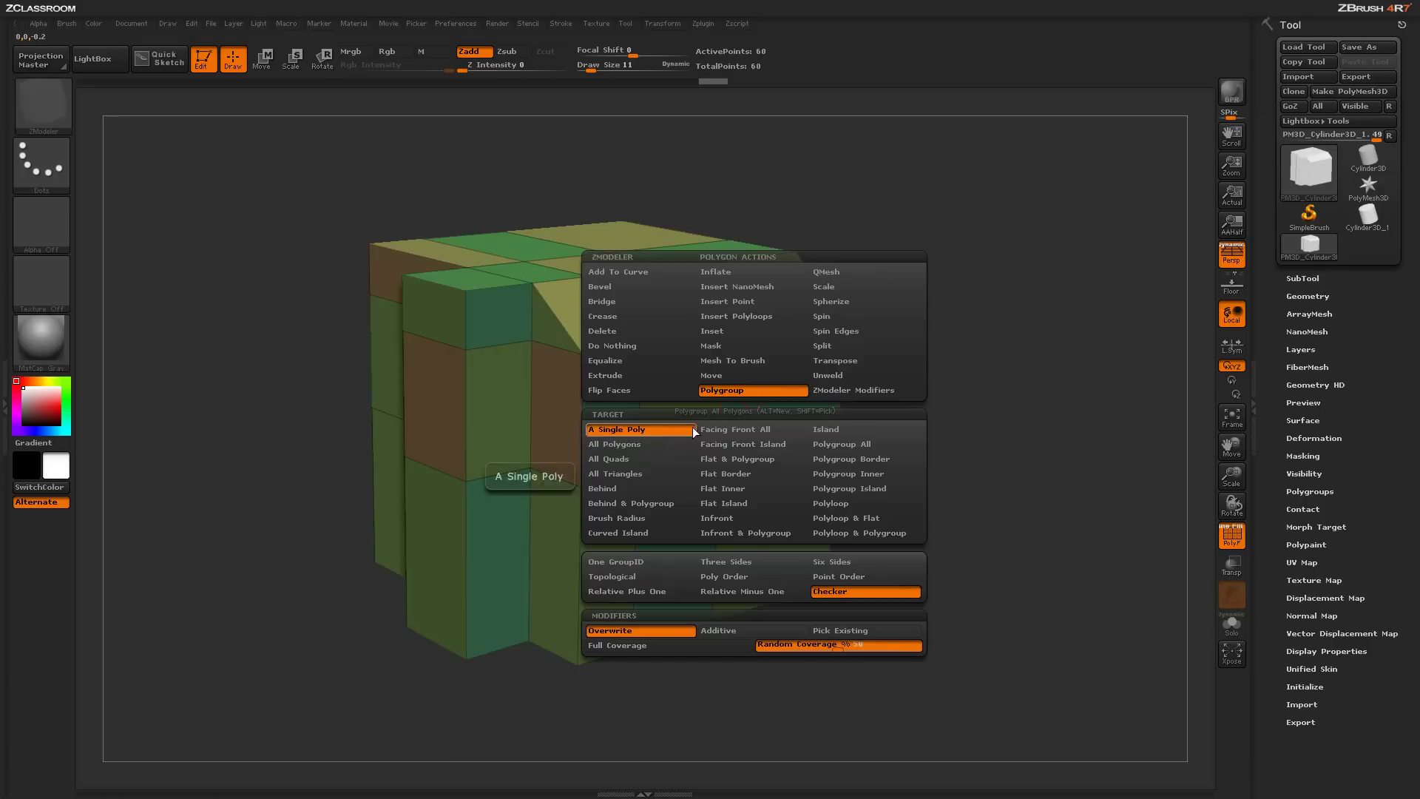
key("space")
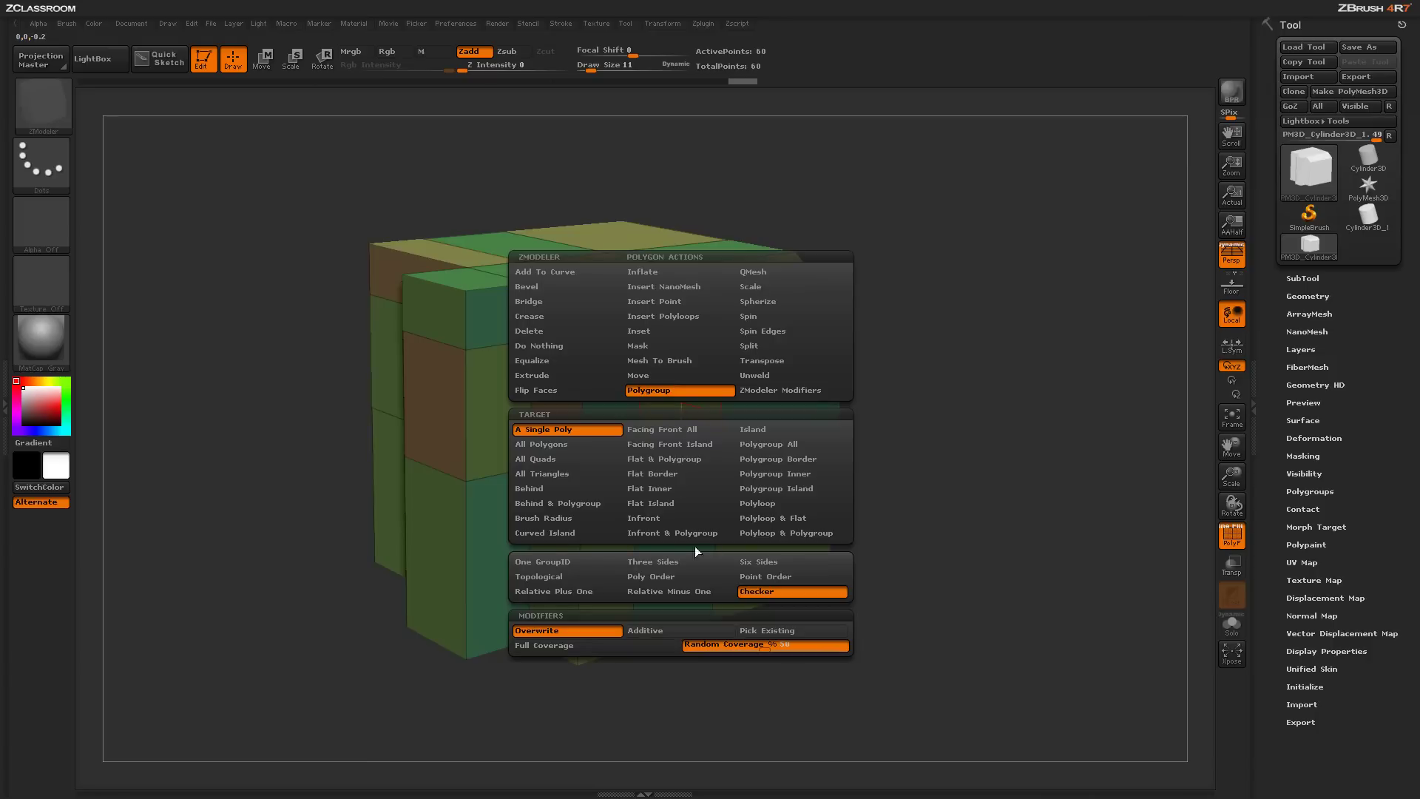
left_click(785, 503)
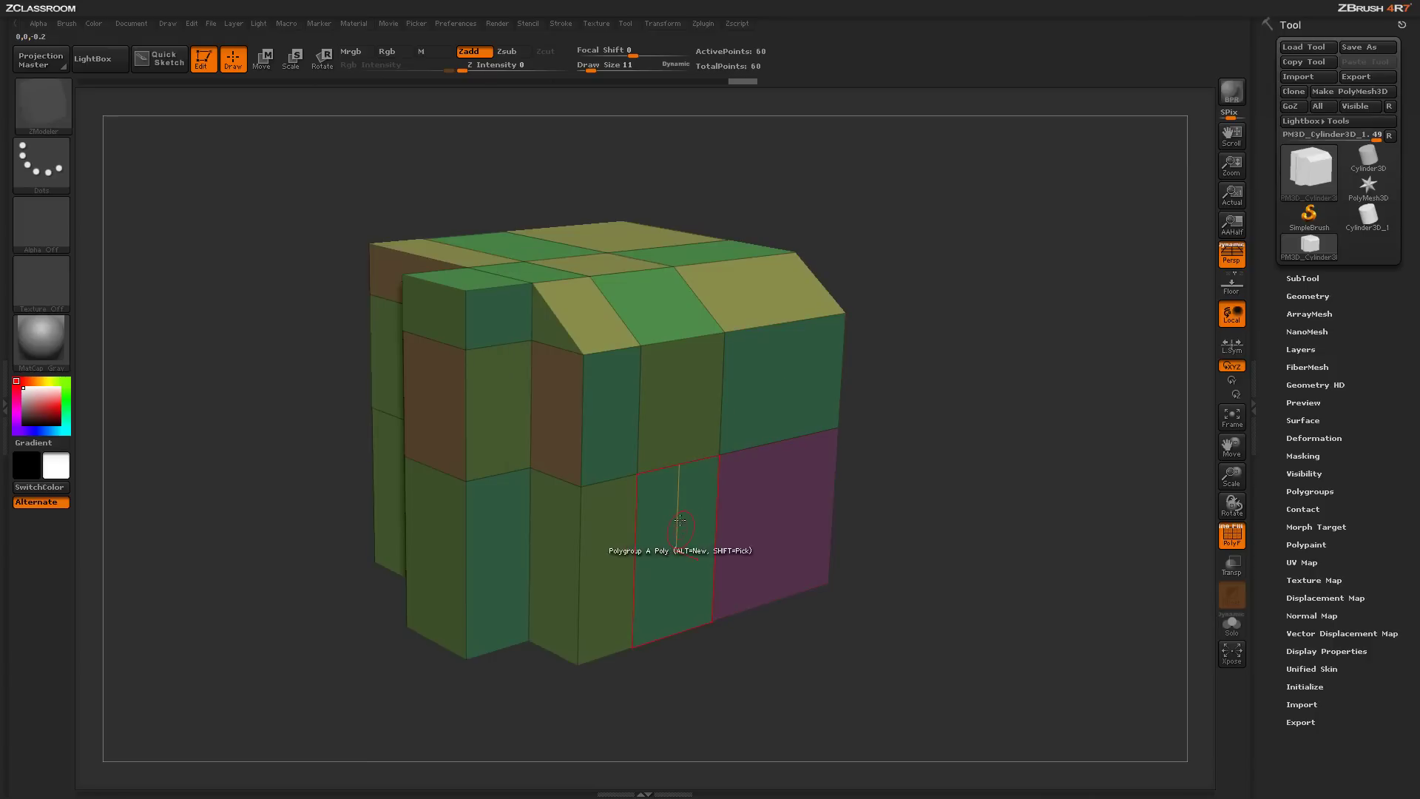
left_click(672, 413)
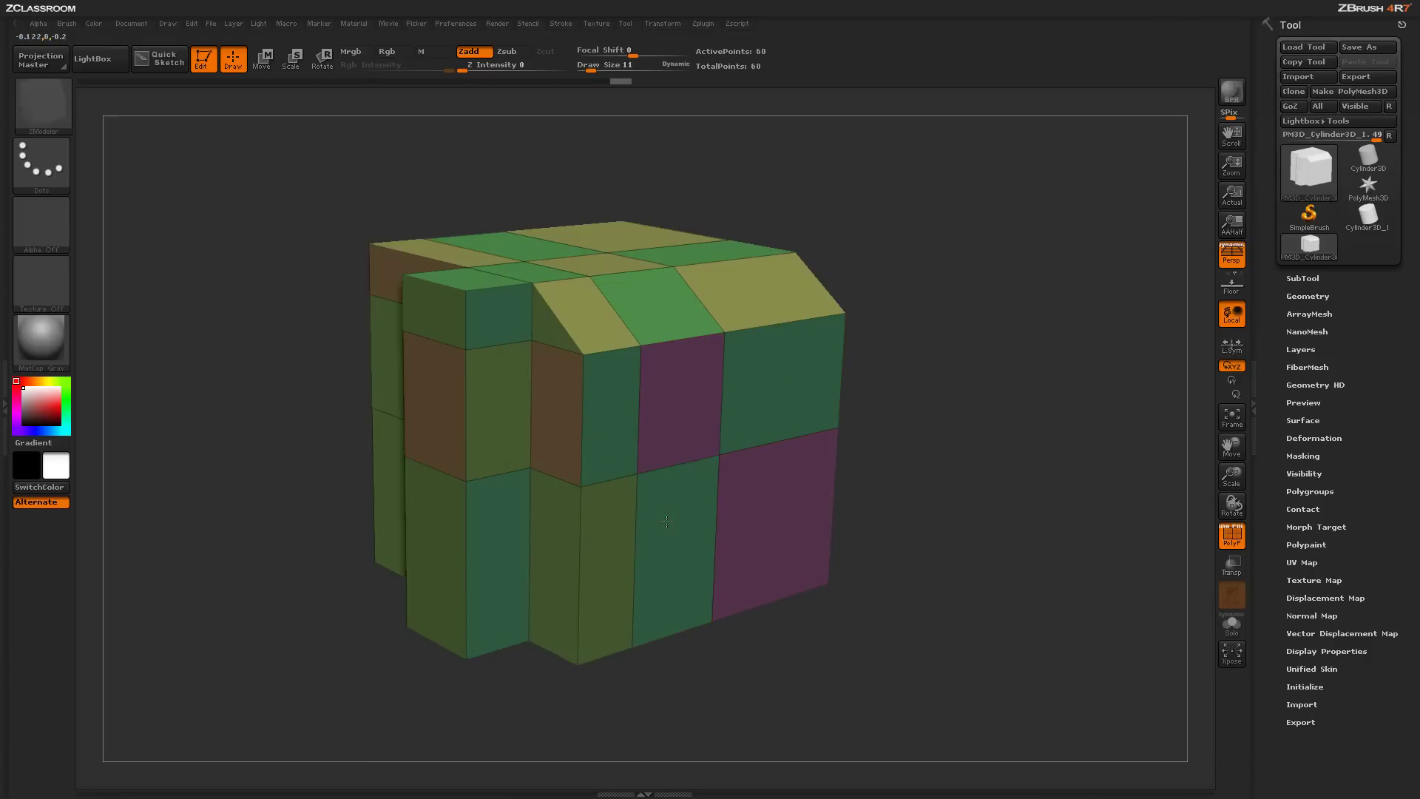